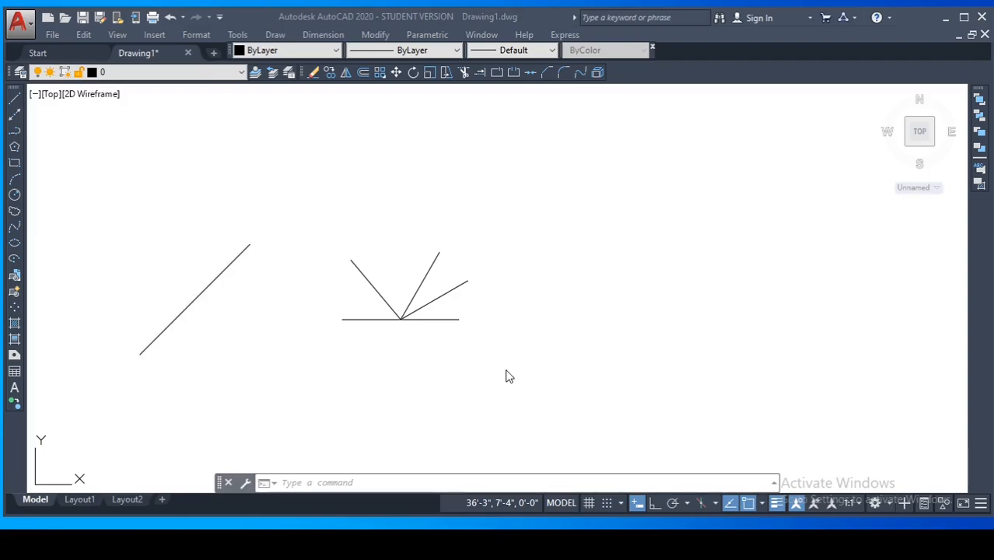
{"action": "left_click", "coordinate": [581, 407]}
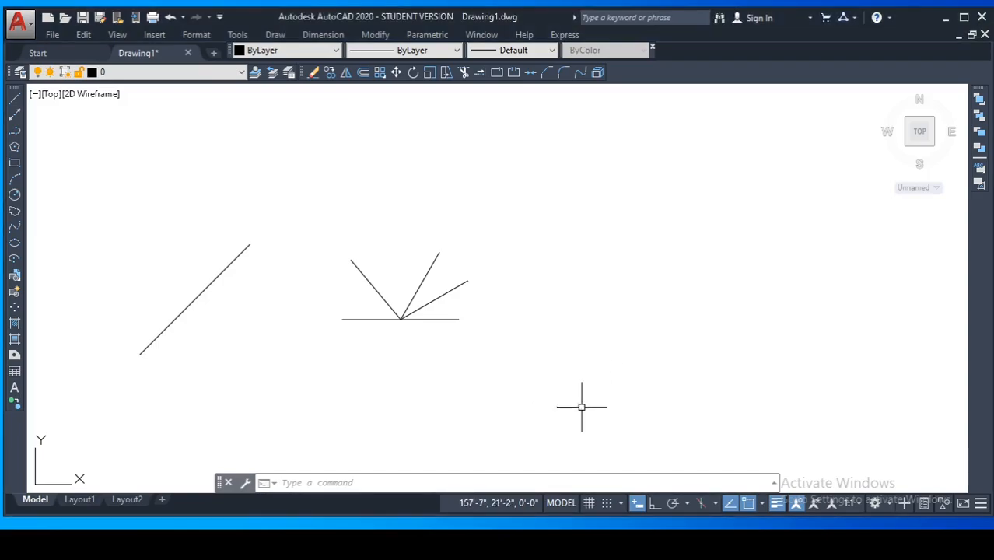
{"action": "left_click", "coordinate": [608, 271]}
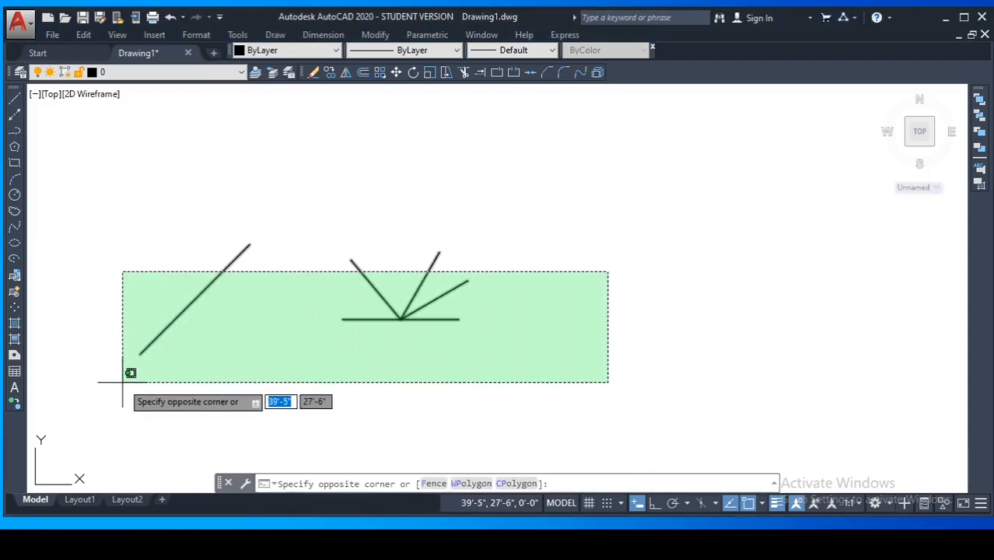
{"action": "left_click", "coordinate": [122, 381]}
{"action": "key", "text": "Escape"}
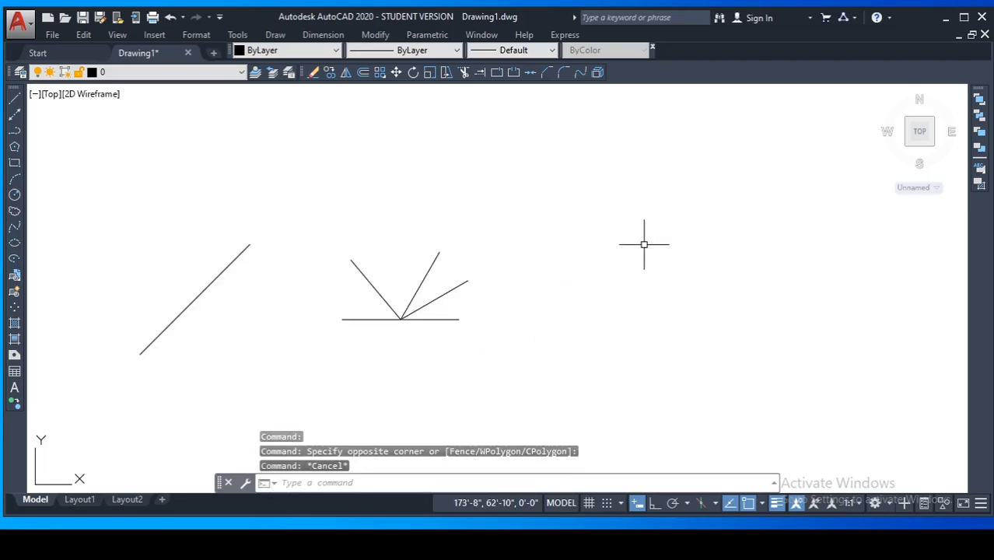
{"action": "key", "text": "Escape"}
{"action": "key", "text": "Escape"}
{"action": "left_click", "coordinate": [608, 187]}
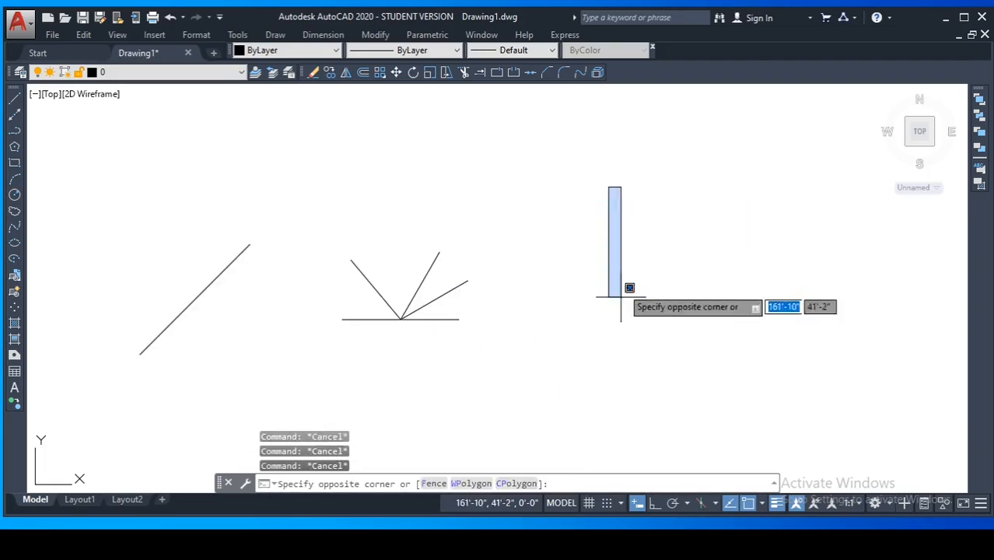
{"action": "key", "text": "Escape"}
Select the diagonal line and the group of lines meeting at one point, and erase them all
{"action": "left_click", "coordinate": [612, 183]}
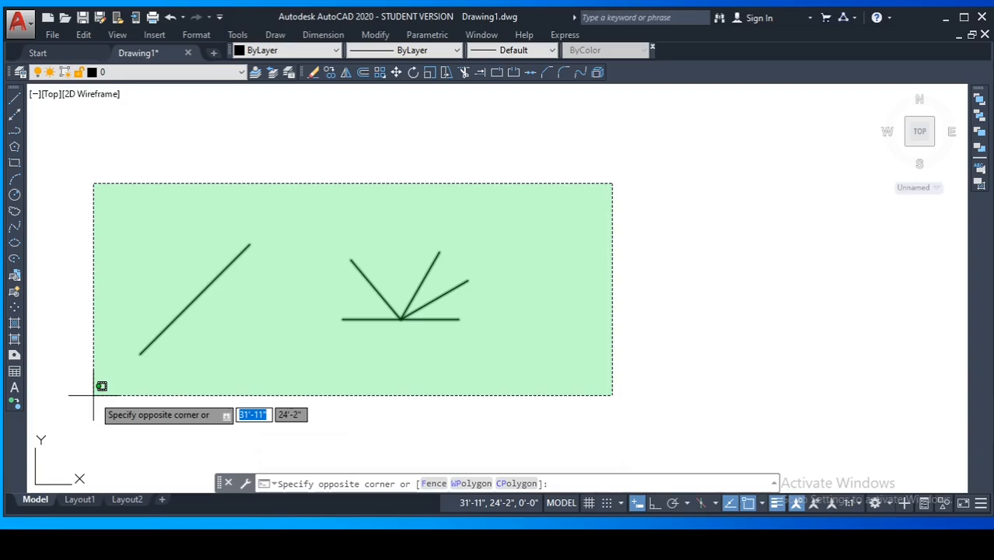
{"action": "left_click", "coordinate": [93, 395]}
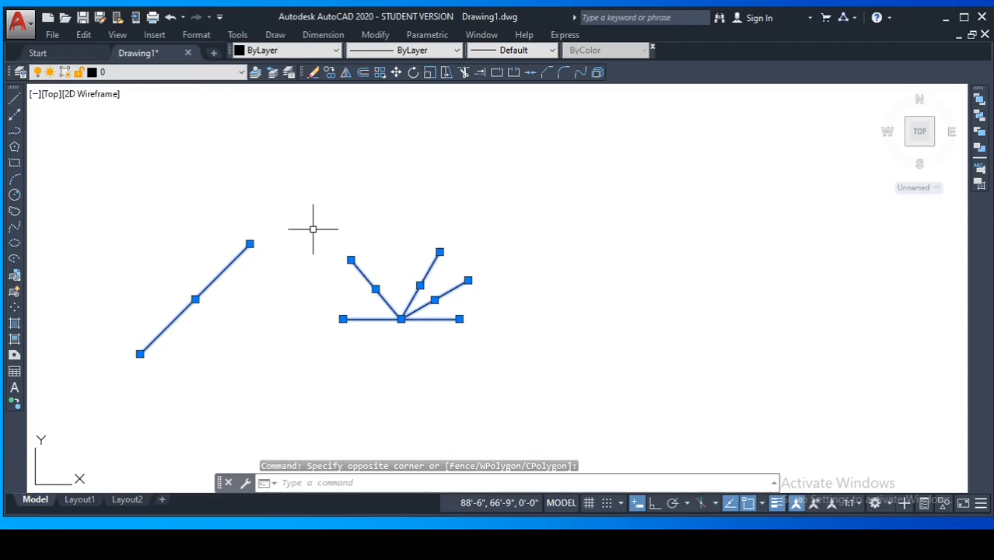
{"action": "key", "text": "Delete"}
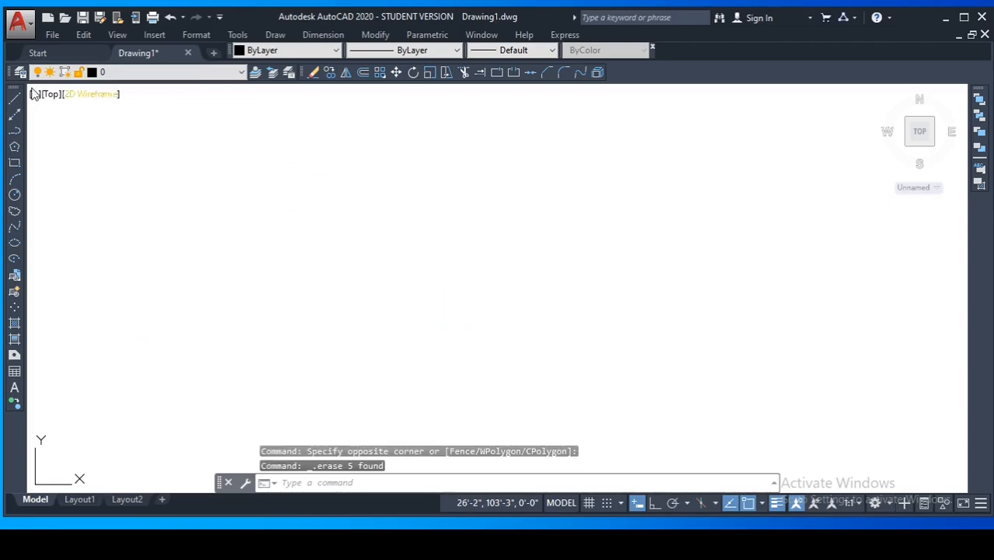
Draw a single horizontal line 100' long across the middle of the empty drawing, with Ortho mode turned on
{"action": "type", "text": "l"}
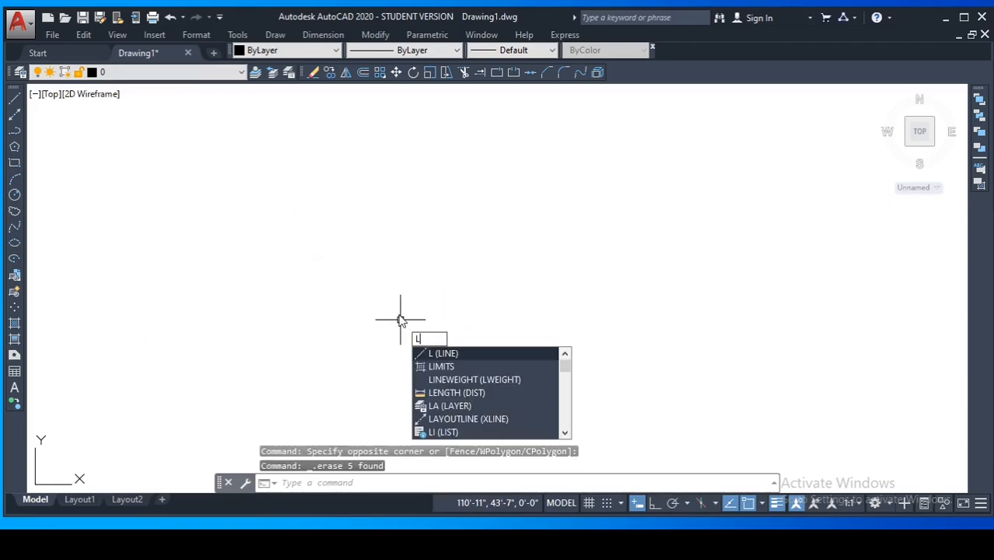
{"action": "key", "text": "Return"}
{"action": "left_click", "coordinate": [245, 281]}
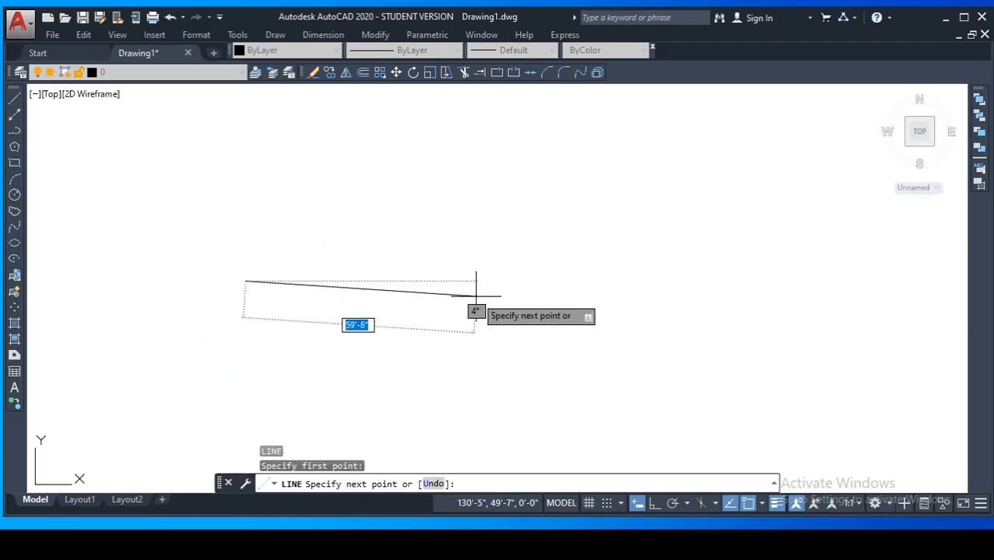
{"action": "left_click", "coordinate": [654, 503]}
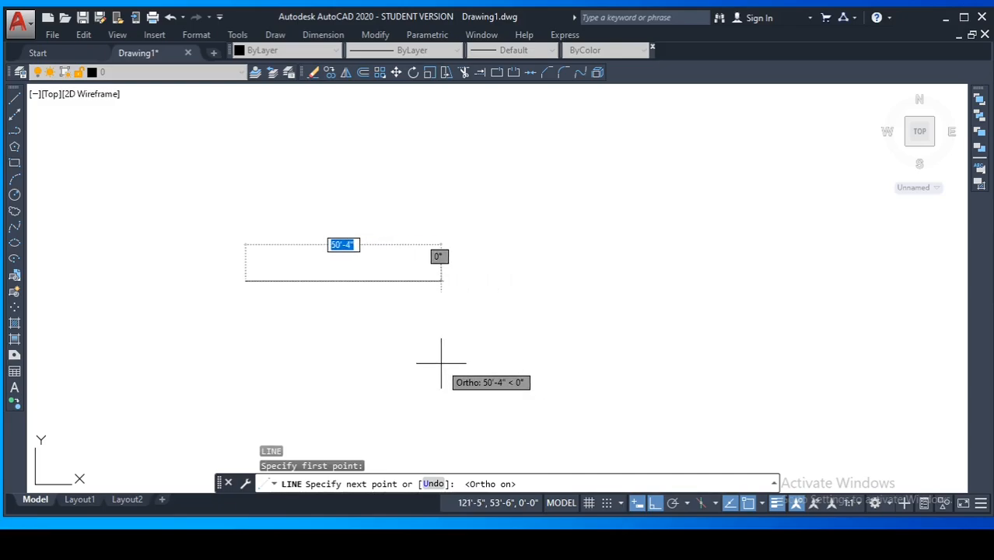
{"action": "left_click", "coordinate": [636, 503]}
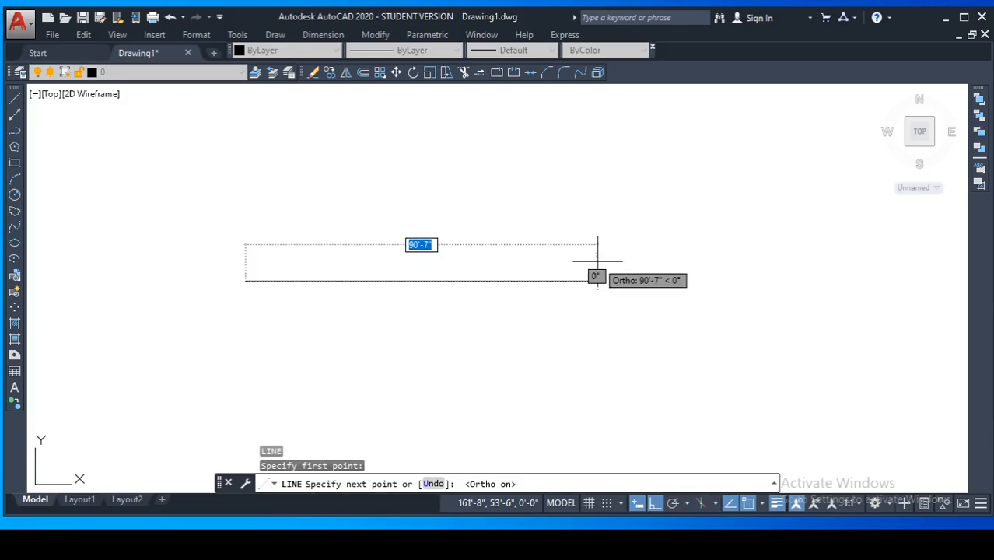
{"action": "type", "text": "100"}
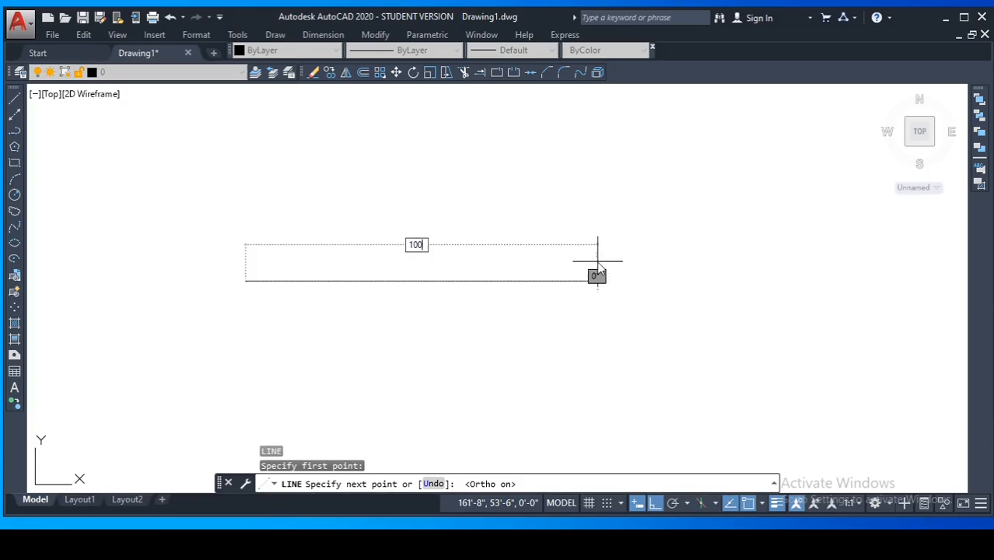
{"action": "type", "text": "'"}
{"action": "key", "text": "Return"}
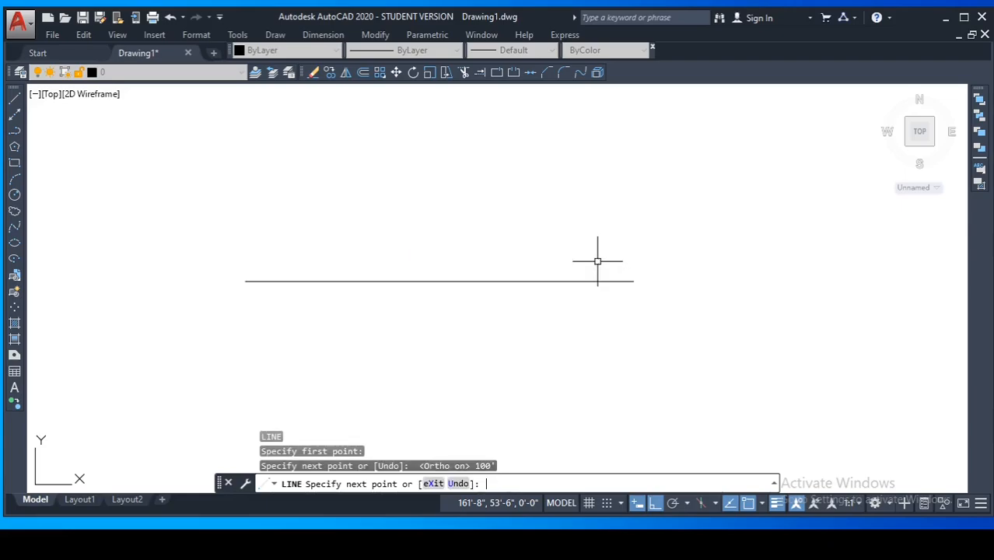
{"action": "key", "text": "Return"}
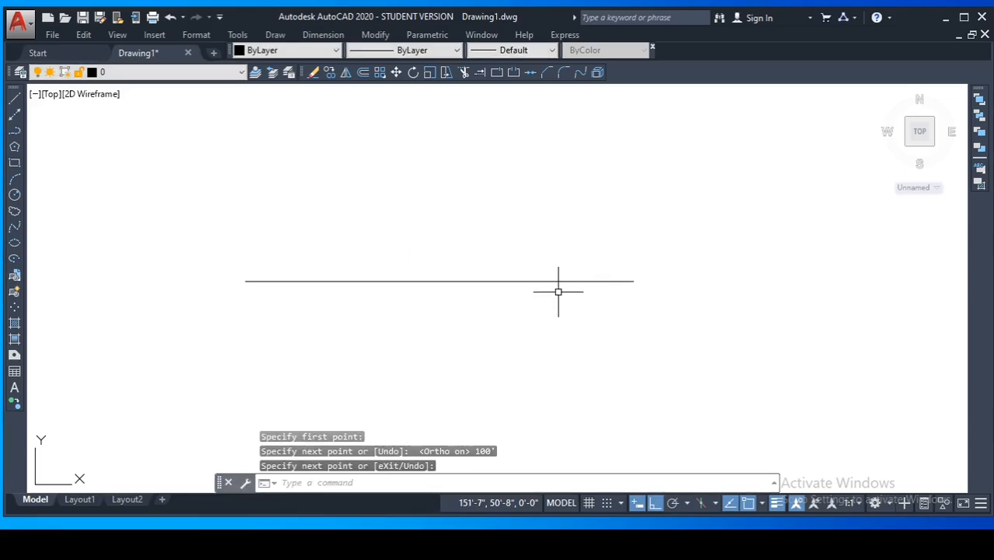
{"action": "left_click", "coordinate": [560, 282]}
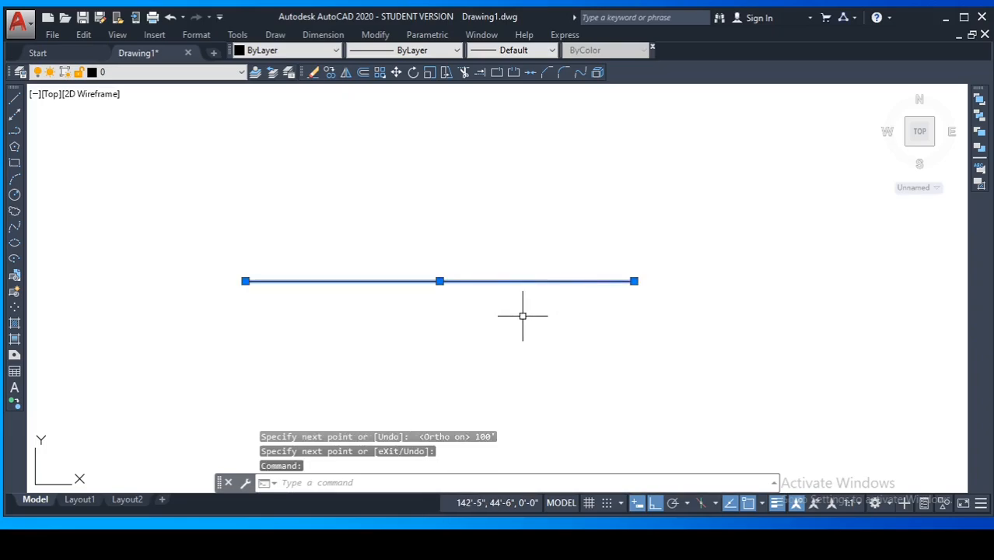
{"action": "key", "text": "Escape"}
{"action": "key", "text": "Escape"}
{"action": "key", "text": "Escape"}
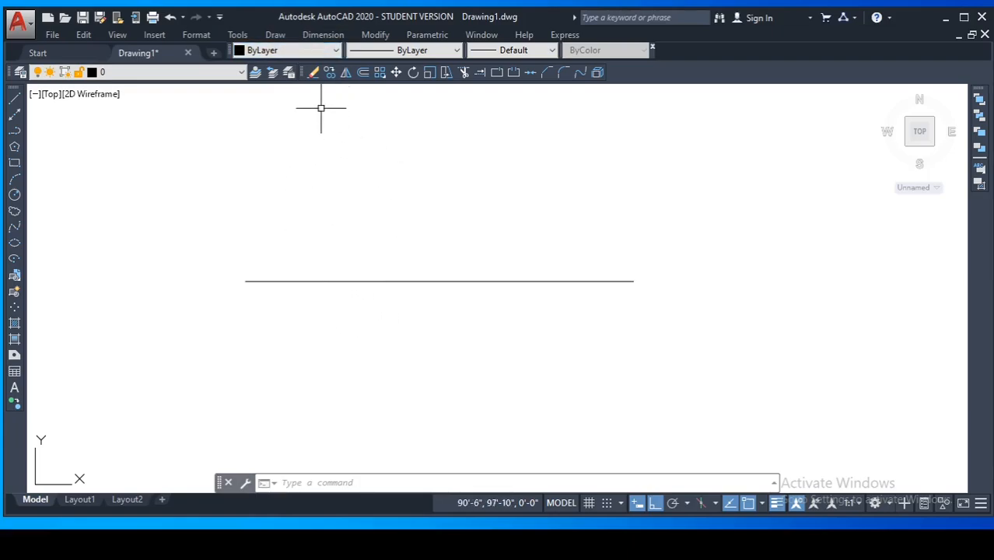
Add a Quick Dimension to the horizontal line, placing the dimension line about 25' above it
{"action": "left_click", "coordinate": [328, 36]}
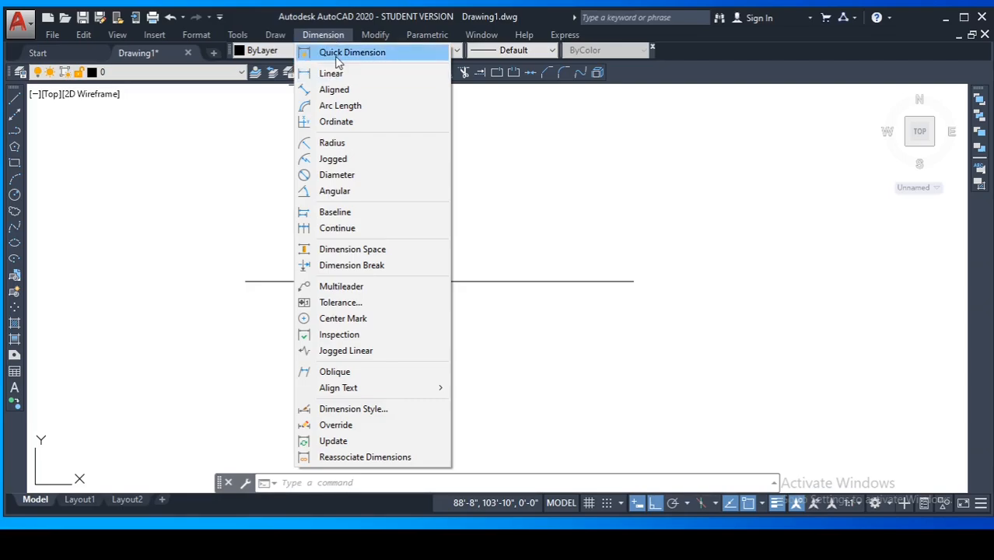
{"action": "left_click", "coordinate": [367, 55]}
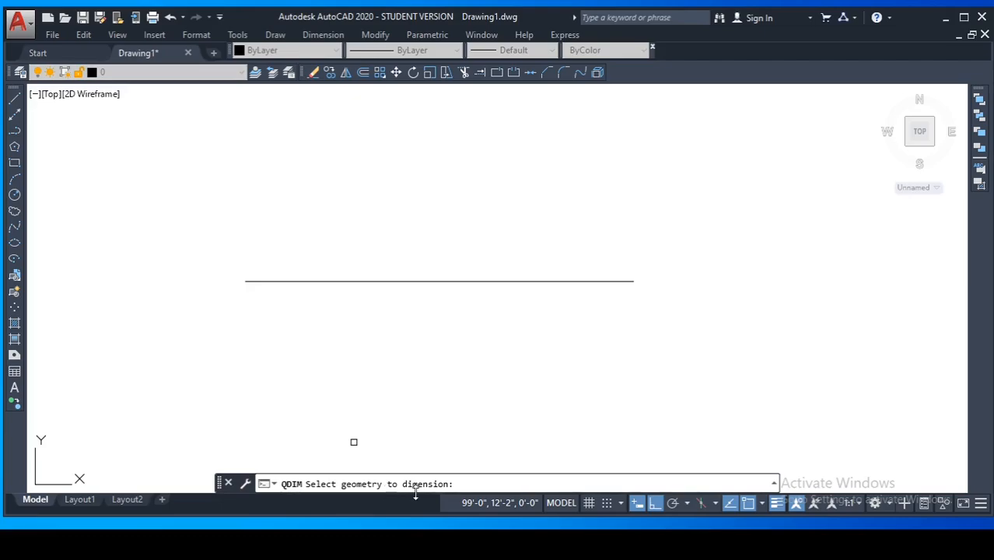
{"action": "left_click", "coordinate": [425, 279]}
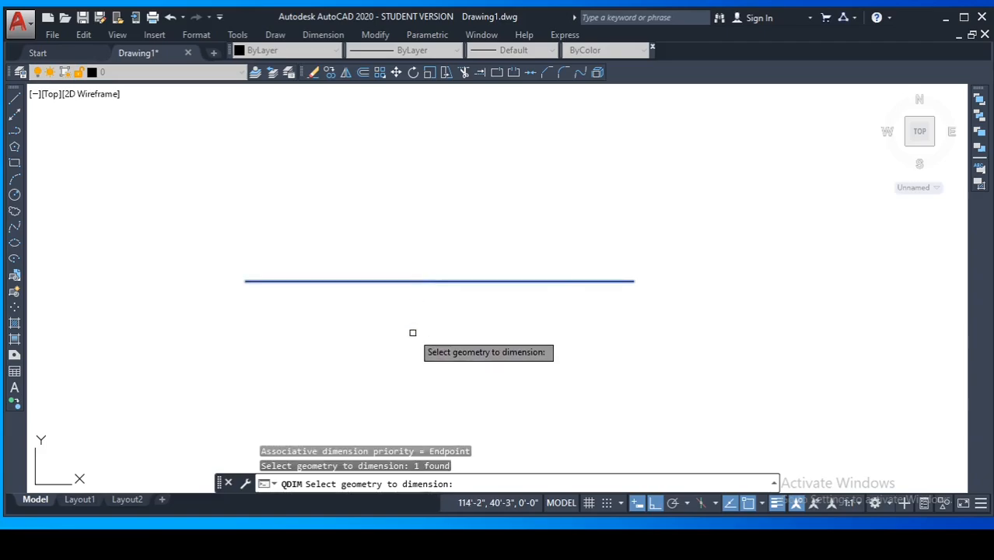
{"action": "key", "text": "Return"}
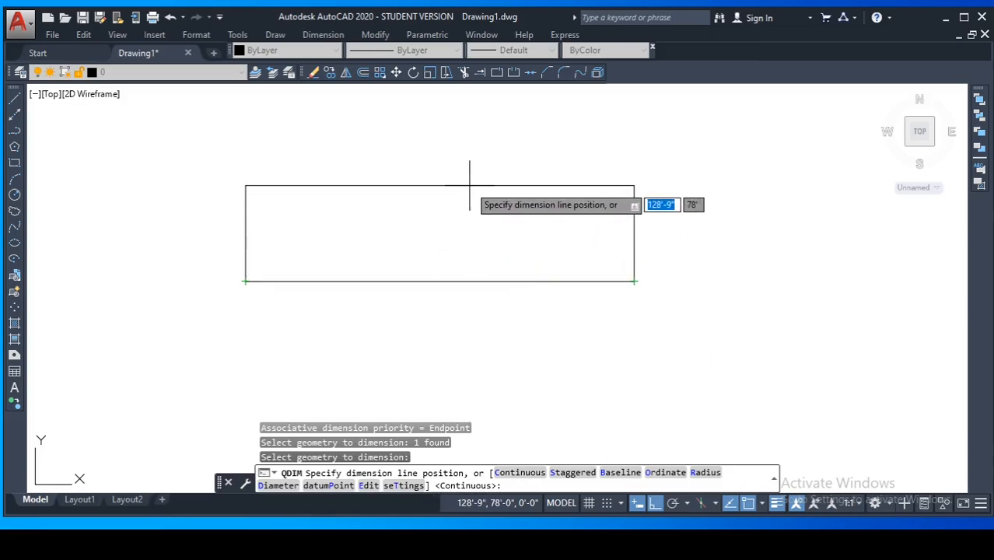
{"action": "key", "text": "Escape"}
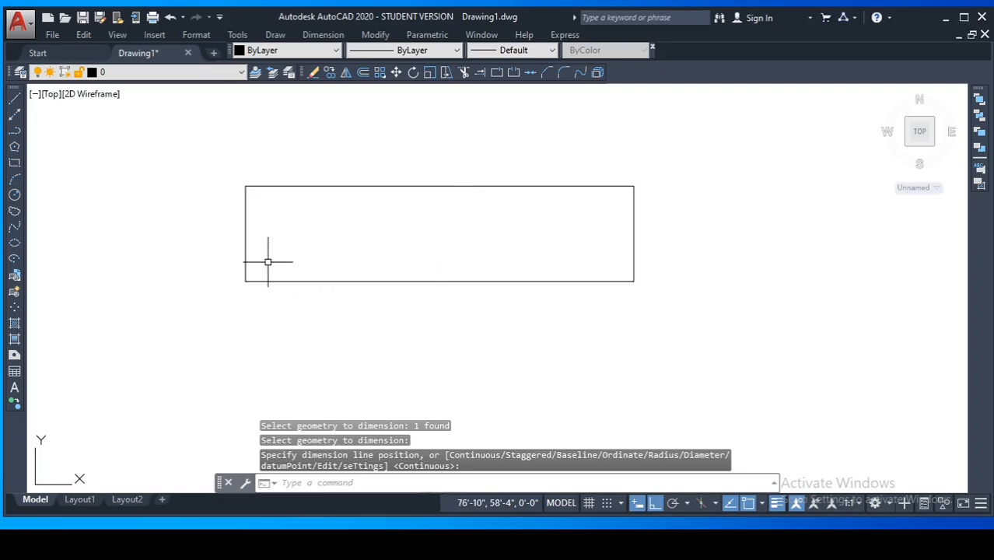
Examine the dimension above the horizontal line, checking its text's size, number format and legibility up close and from farther away
{"action": "scroll", "coordinate": [256, 264], "scroll_direction": "up", "scroll_amount": 2}
{"action": "scroll", "coordinate": [227, 301], "scroll_direction": "down", "scroll_amount": 2}
{"action": "middle_click_drag", "start_coordinate": [326, 304], "coordinate": [284, 313]}
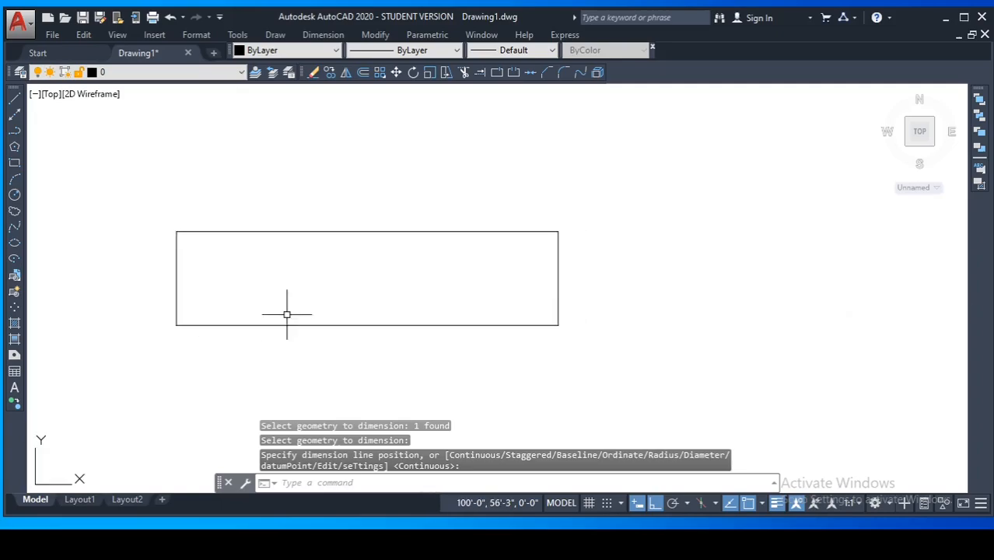
{"action": "left_click", "coordinate": [555, 278]}
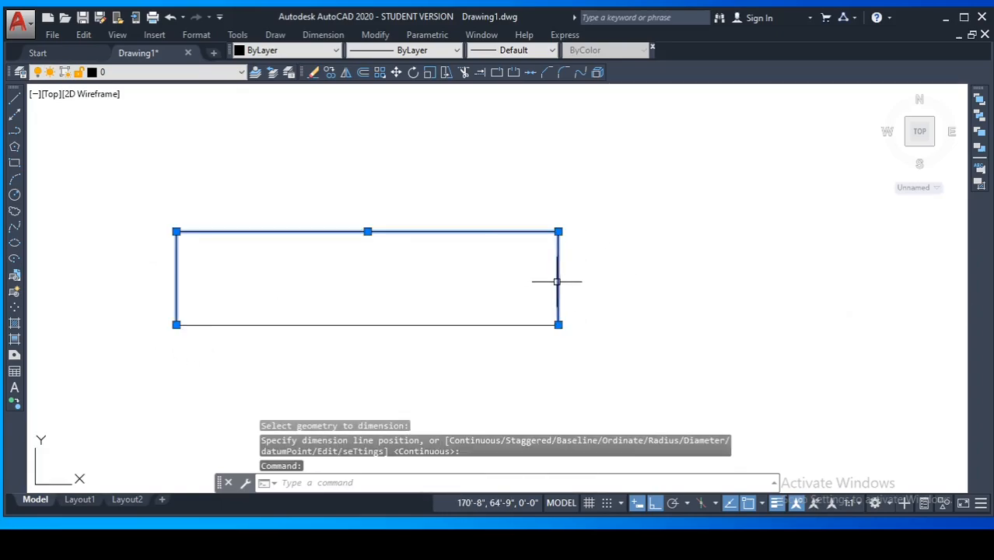
{"action": "scroll", "coordinate": [371, 215], "scroll_direction": "up", "scroll_amount": 5}
{"action": "scroll", "coordinate": [341, 261], "scroll_direction": "up", "scroll_amount": 3}
{"action": "scroll", "coordinate": [420, 291], "scroll_direction": "up", "scroll_amount": 2}
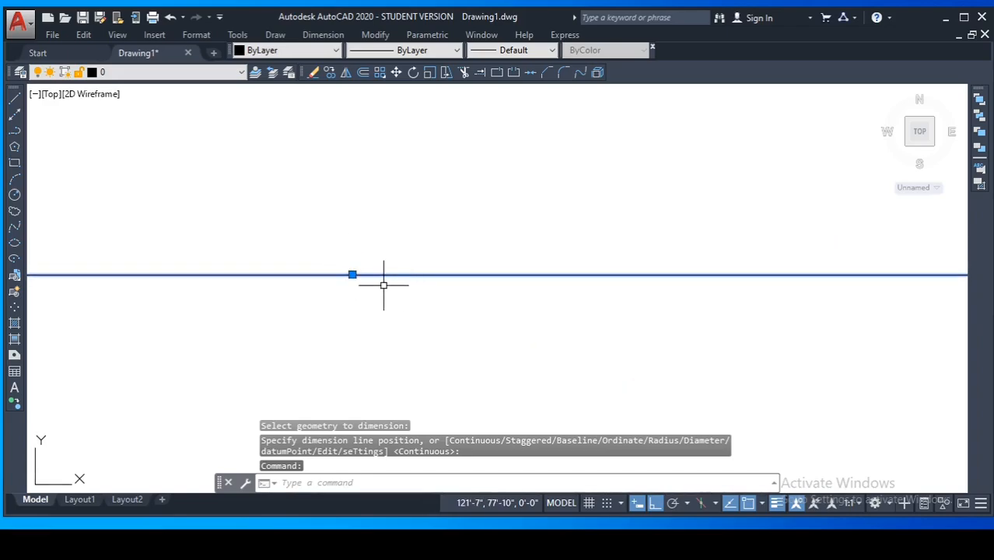
{"action": "middle_click_drag", "start_coordinate": [385, 288], "coordinate": [399, 298]}
{"action": "key", "text": "Escape"}
{"action": "scroll", "coordinate": [317, 273], "scroll_direction": "up", "scroll_amount": 4}
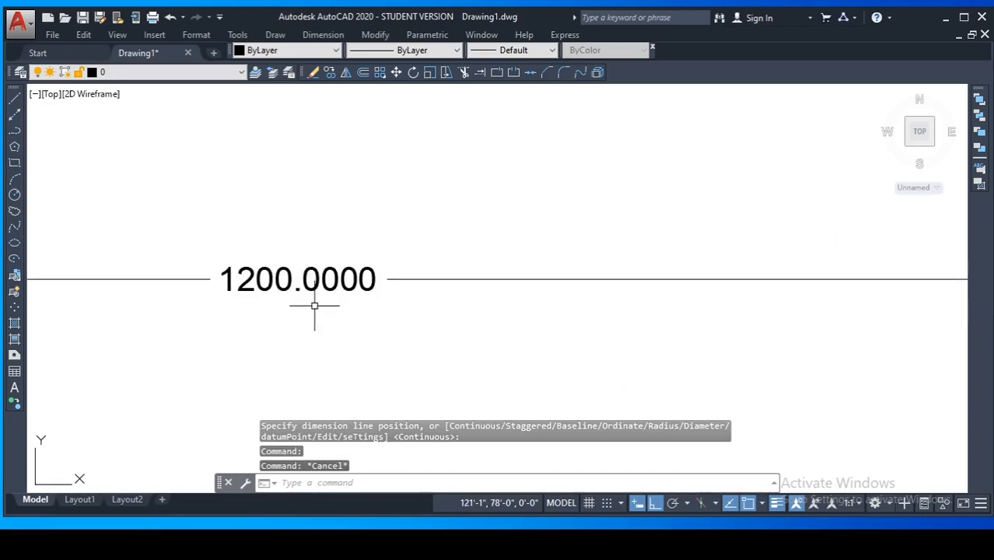
{"action": "middle_click_drag", "start_coordinate": [313, 312], "coordinate": [419, 324]}
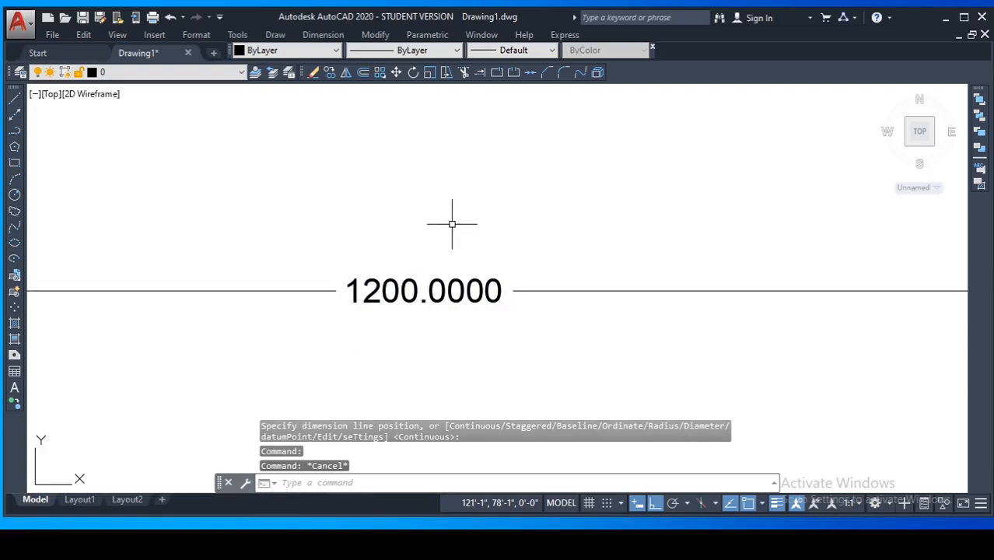
{"action": "key", "text": "Escape"}
{"action": "key", "text": "Escape"}
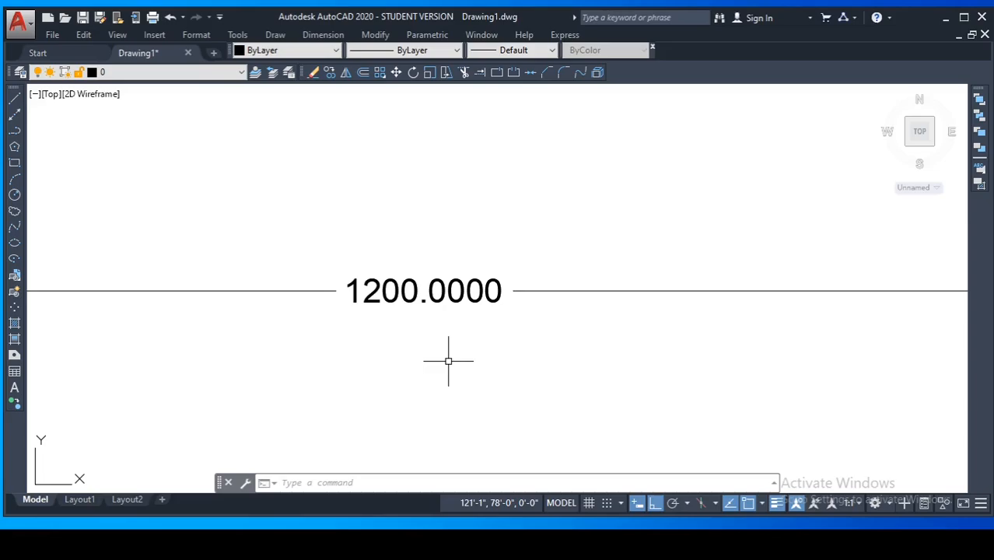
{"action": "scroll", "coordinate": [448, 361], "scroll_direction": "down", "scroll_amount": 5}
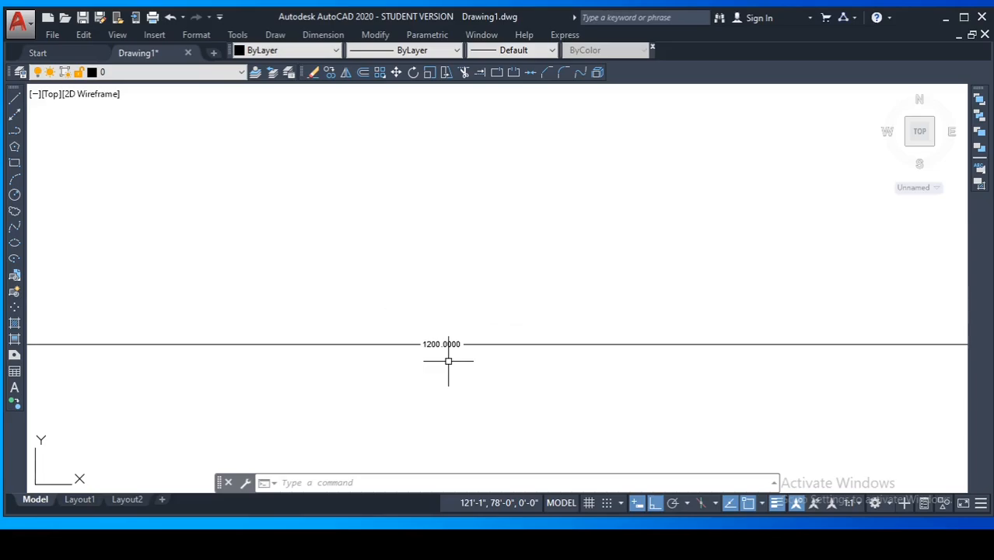
{"action": "scroll", "coordinate": [486, 280], "scroll_direction": "up", "scroll_amount": 5}
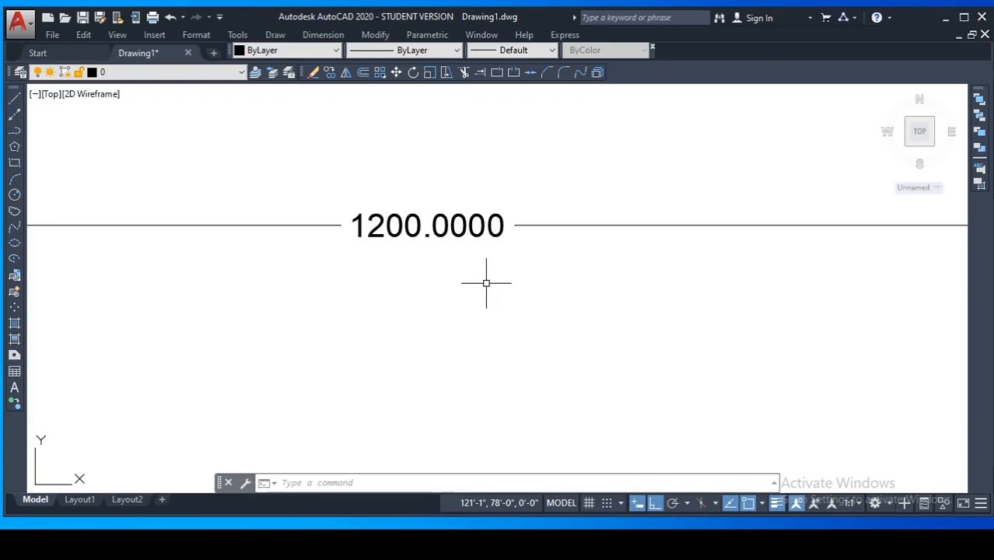
{"action": "scroll", "coordinate": [486, 283], "scroll_direction": "down", "scroll_amount": 3}
{"action": "scroll", "coordinate": [440, 272], "scroll_direction": "up", "scroll_amount": 5}
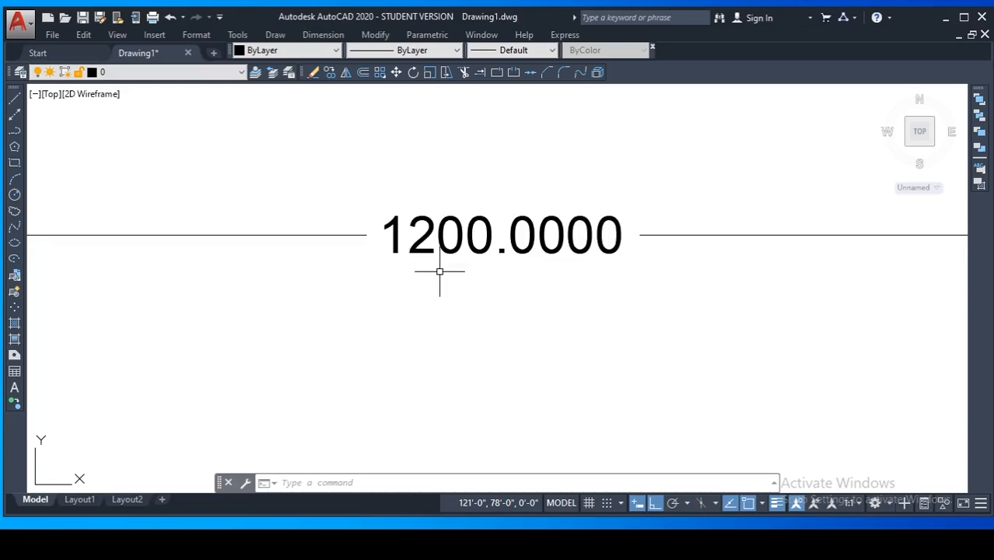
{"action": "key", "text": "Escape"}
{"action": "key", "text": "Escape"}
{"action": "key", "text": "Escape"}
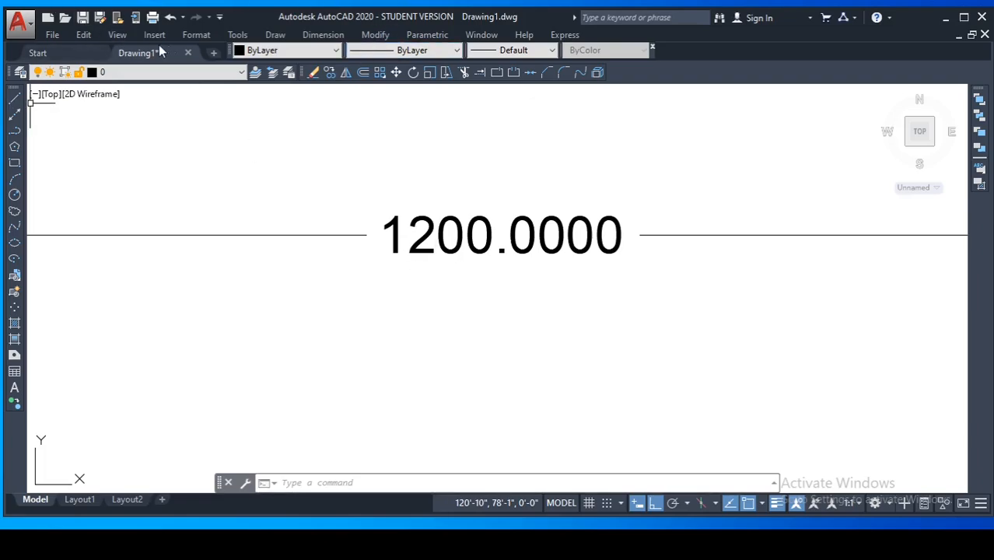
Modify the Standard dimension style, setting the dimension lines' lineweight to 0.30 mm and their color to Red
{"action": "left_click", "coordinate": [197, 36]}
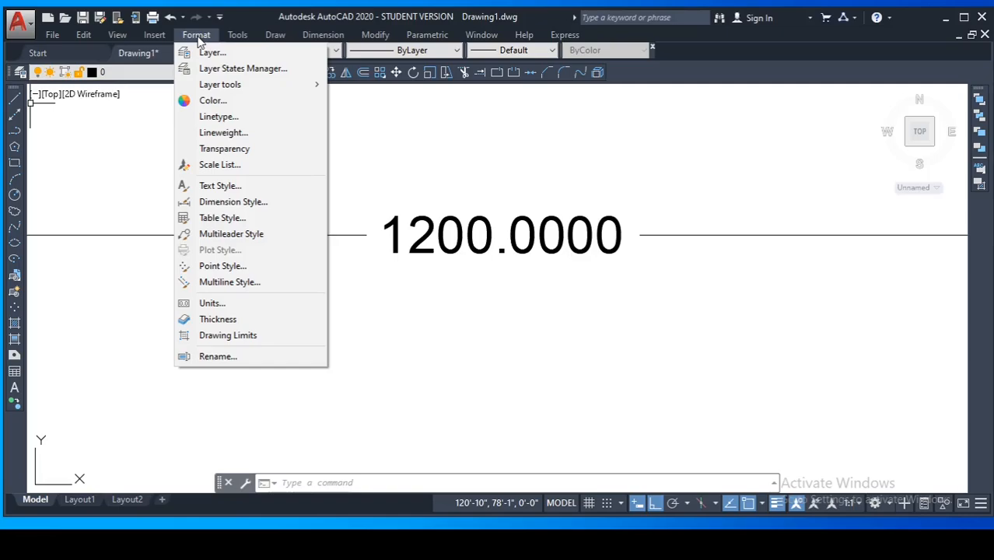
{"action": "left_click", "coordinate": [257, 202]}
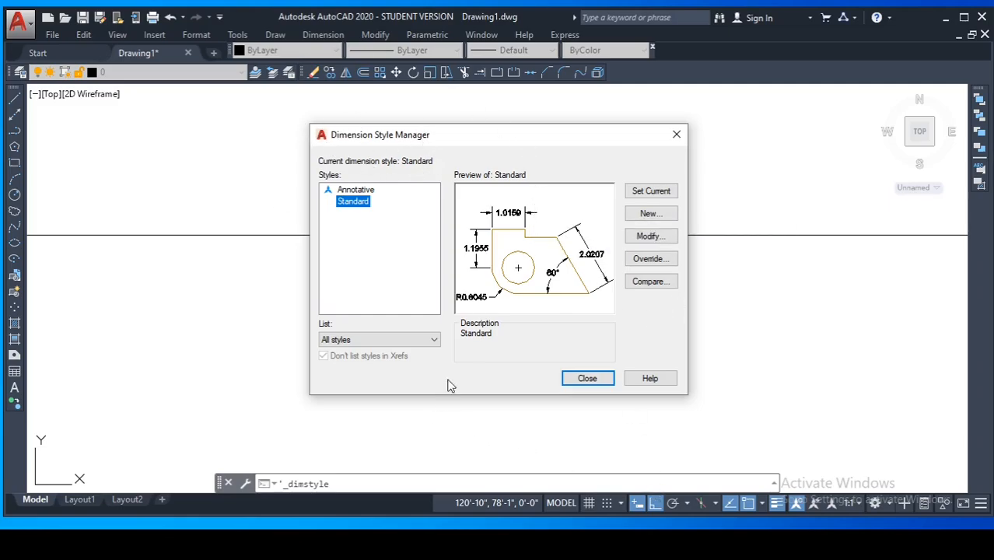
{"action": "left_click", "coordinate": [646, 238]}
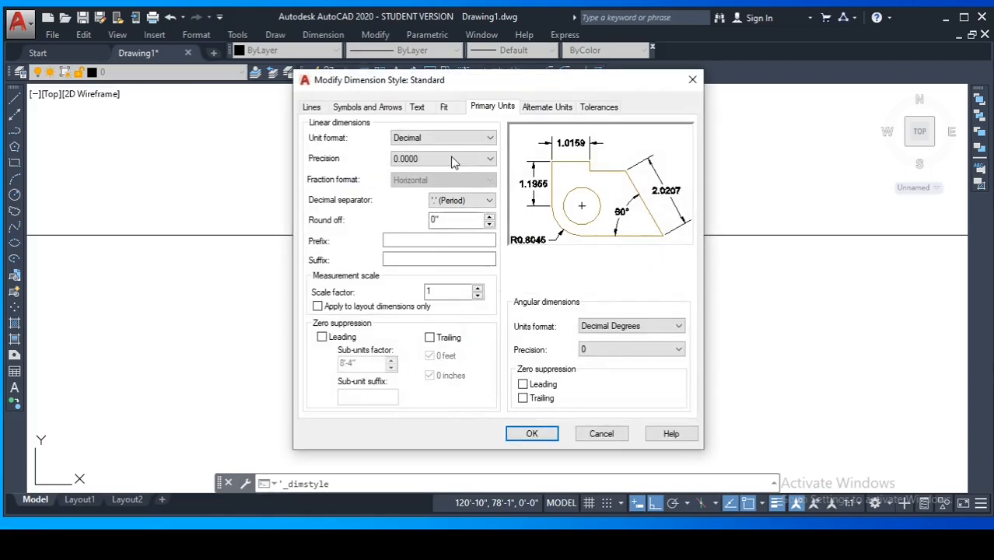
{"action": "left_click", "coordinate": [311, 108]}
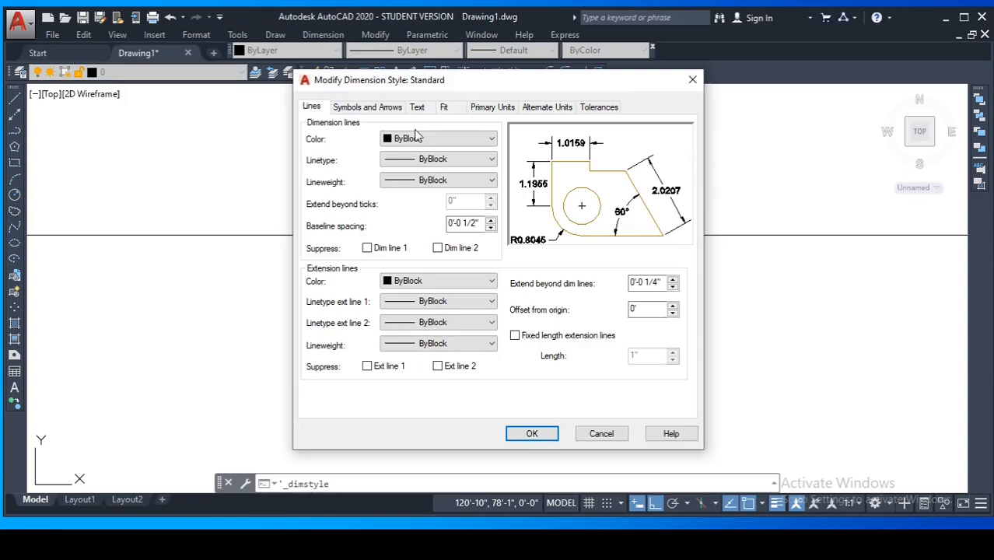
{"action": "left_click", "coordinate": [489, 160]}
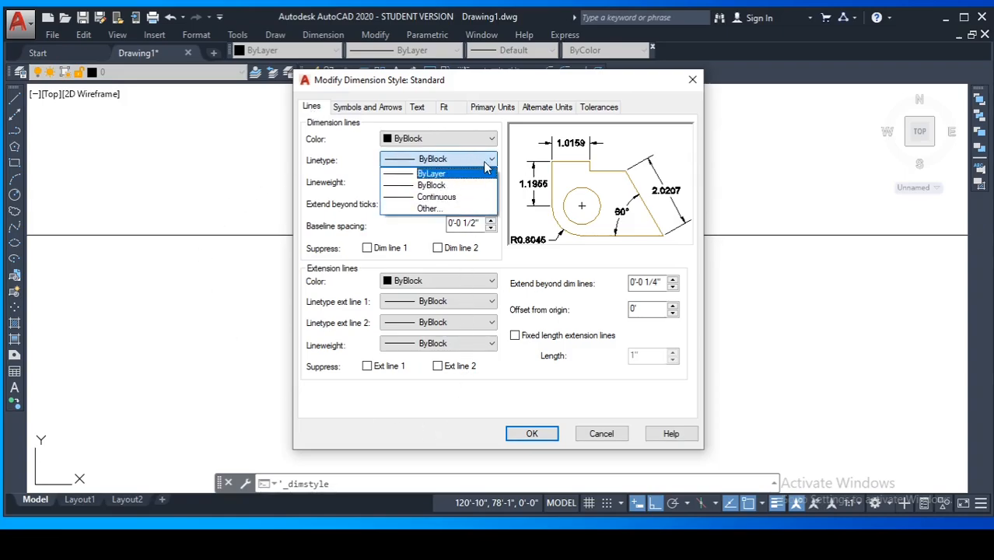
{"action": "left_click", "coordinate": [486, 163]}
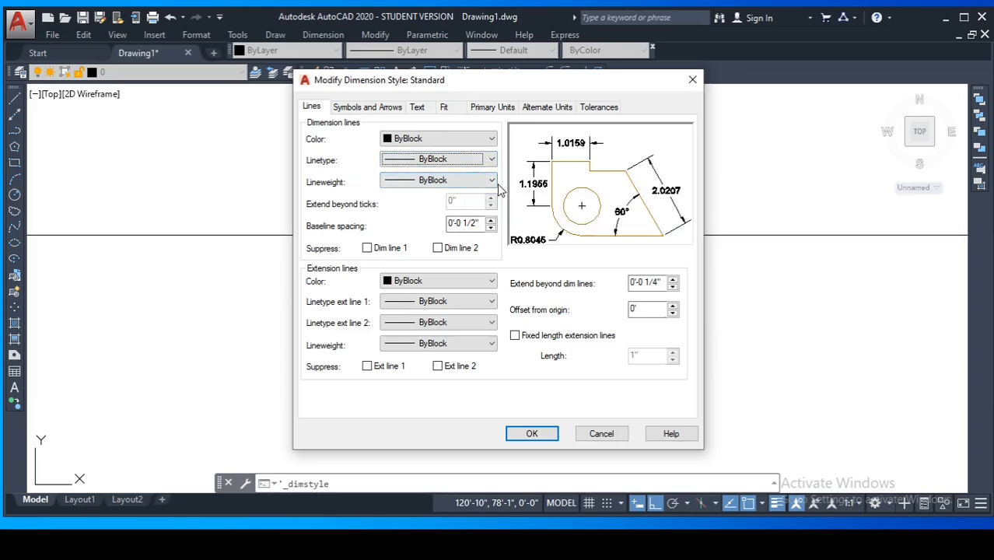
{"action": "left_click", "coordinate": [493, 182]}
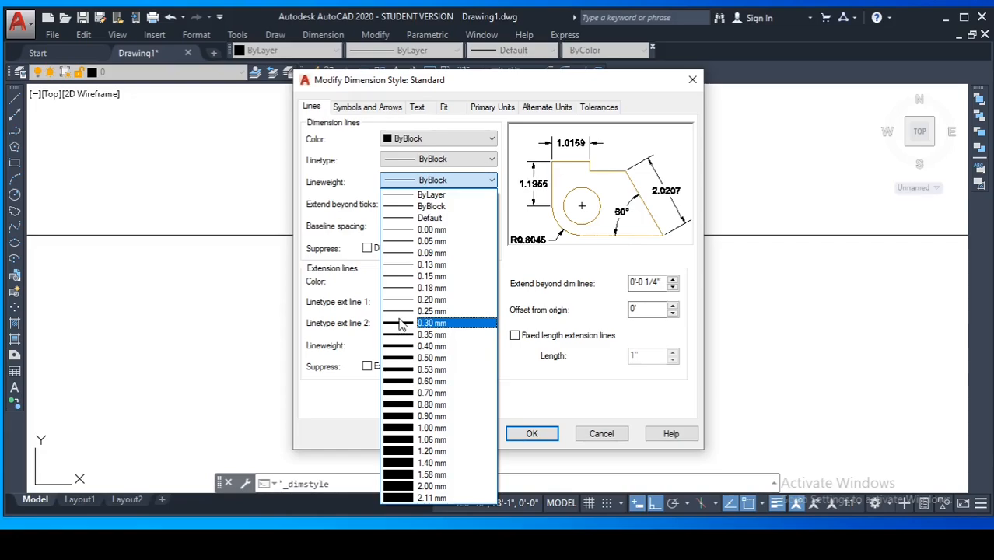
{"action": "left_click", "coordinate": [431, 322]}
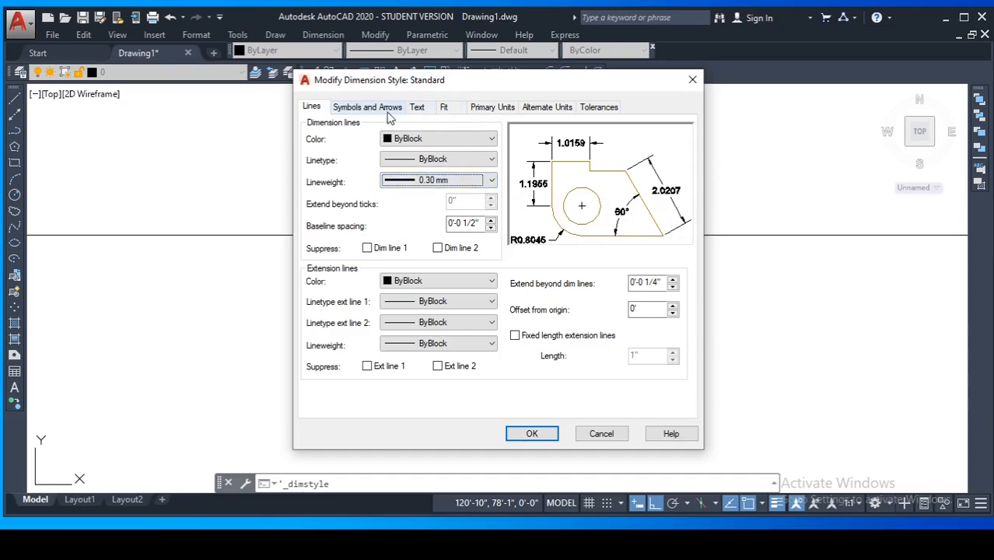
{"action": "left_click", "coordinate": [491, 140]}
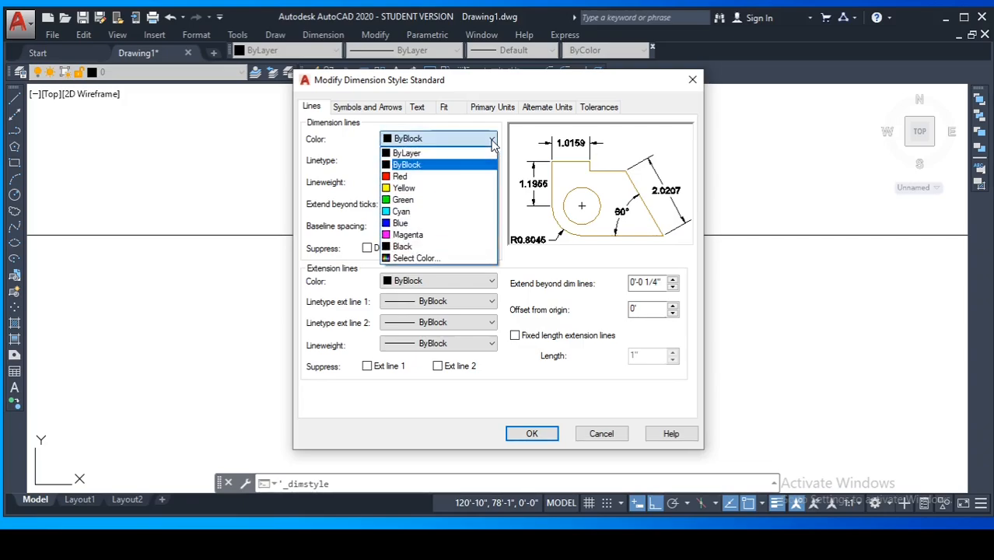
{"action": "left_click", "coordinate": [430, 178]}
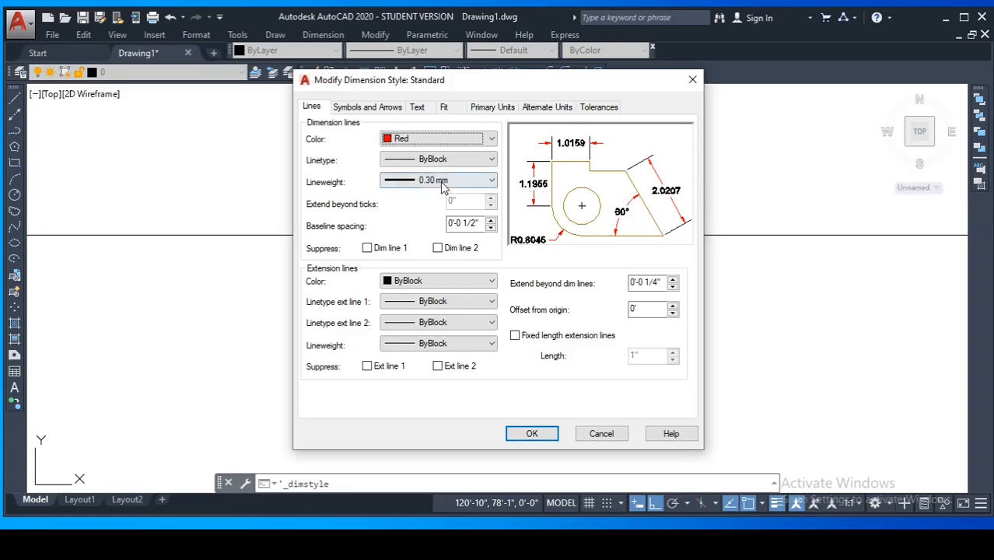
Set the style's first, second and leader arrowheads all to Closed blank
{"action": "left_click", "coordinate": [374, 109]}
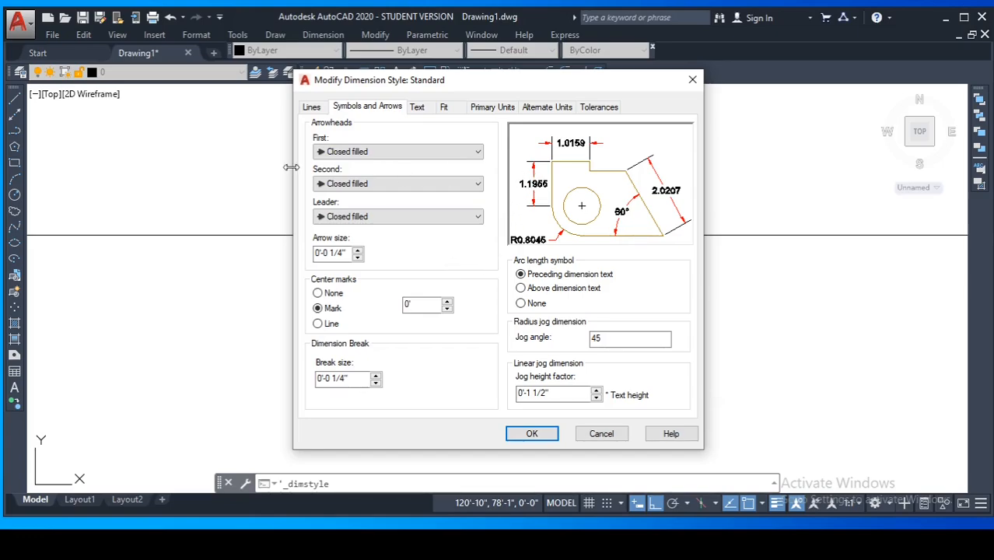
{"action": "left_click", "coordinate": [477, 187]}
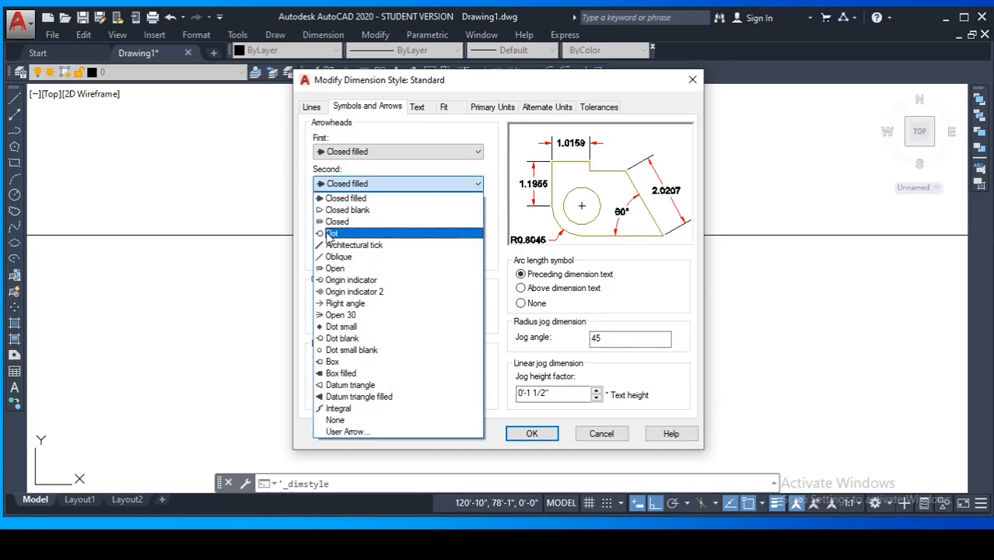
{"action": "left_click", "coordinate": [476, 187]}
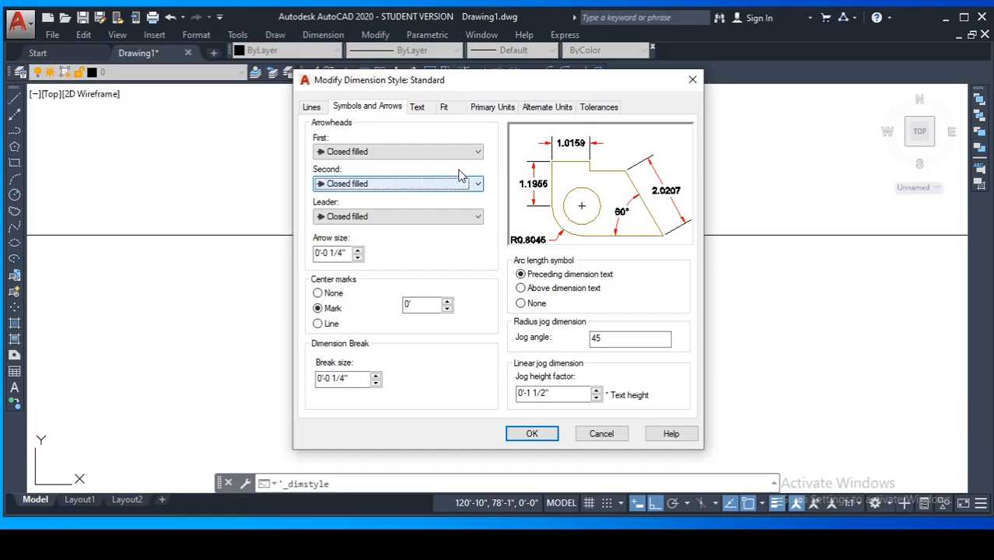
{"action": "left_click", "coordinate": [474, 155]}
{"action": "left_click", "coordinate": [474, 155]}
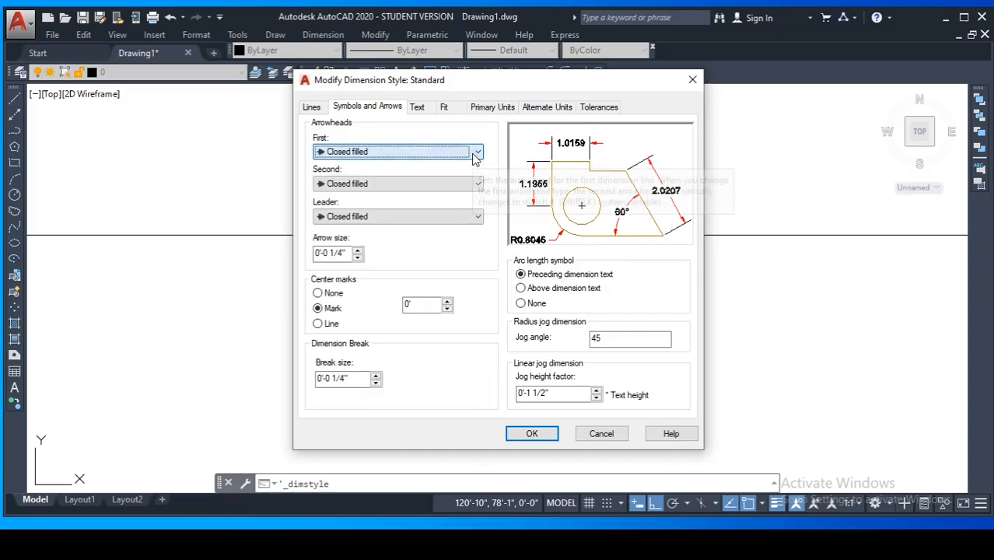
{"action": "left_click", "coordinate": [477, 219]}
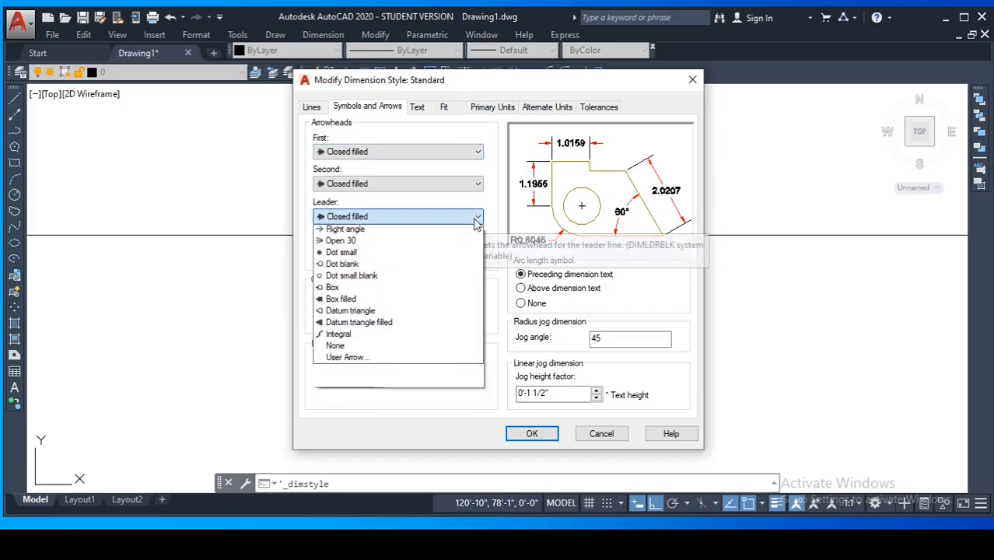
{"action": "left_click", "coordinate": [474, 218]}
{"action": "left_click", "coordinate": [474, 218]}
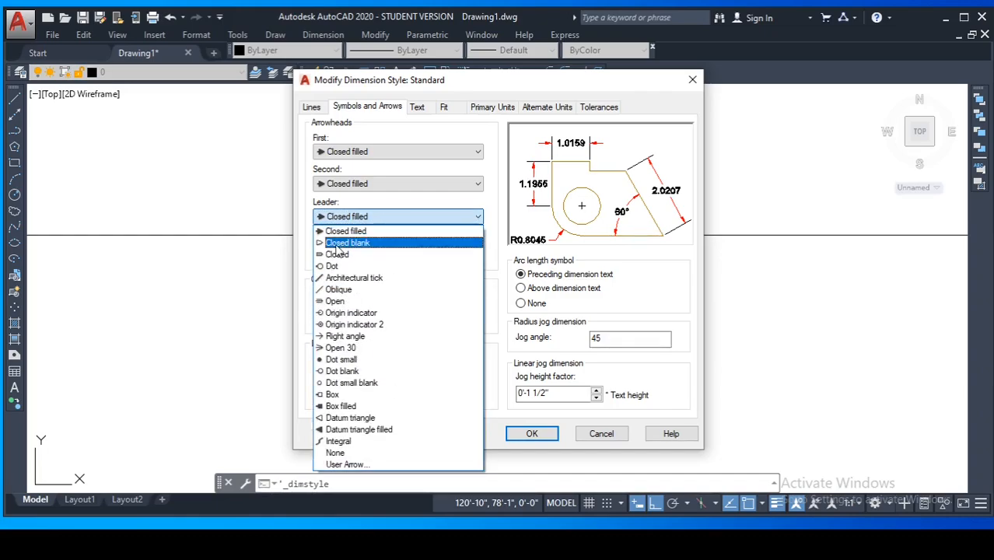
{"action": "left_click", "coordinate": [389, 242]}
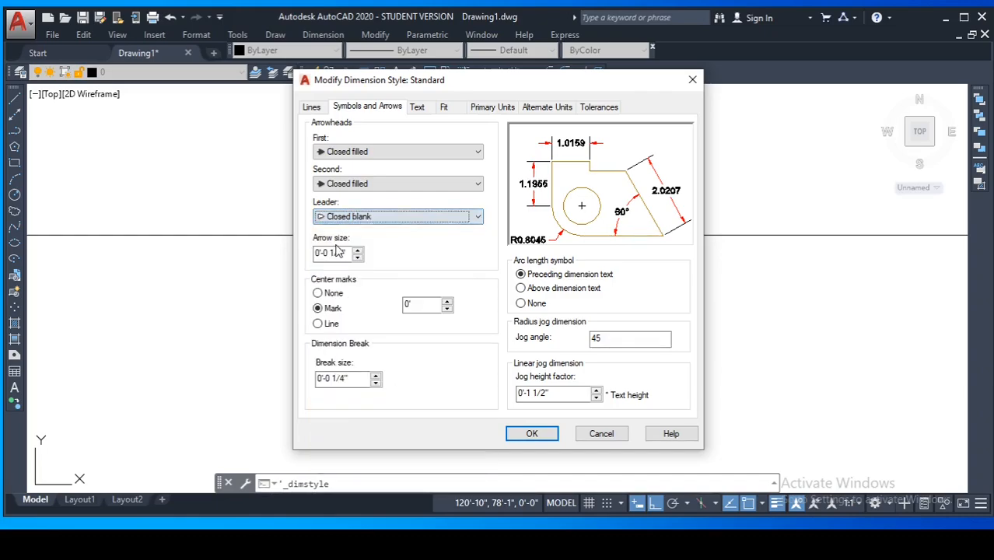
{"action": "left_click", "coordinate": [477, 183]}
{"action": "left_click", "coordinate": [339, 213]}
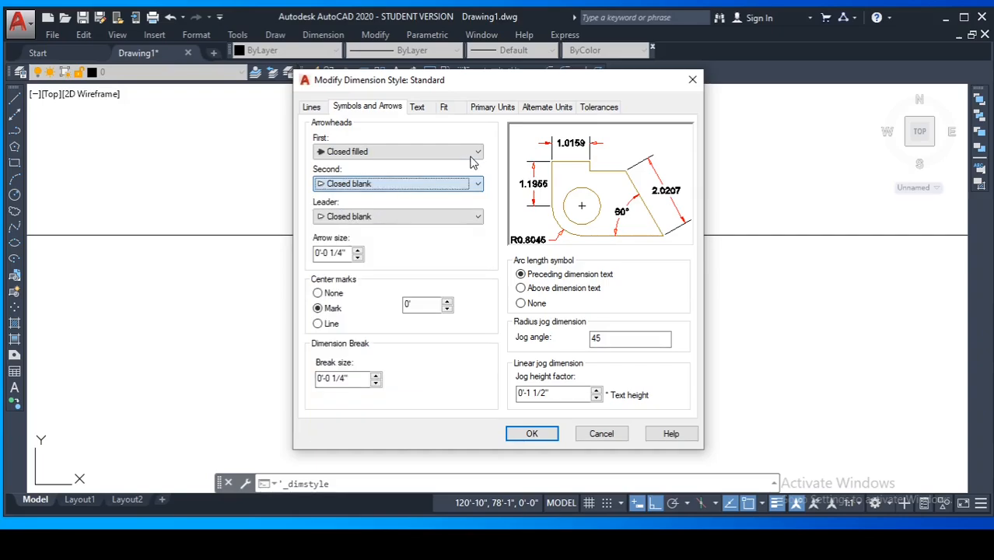
{"action": "left_click", "coordinate": [477, 152]}
{"action": "left_click", "coordinate": [348, 181]}
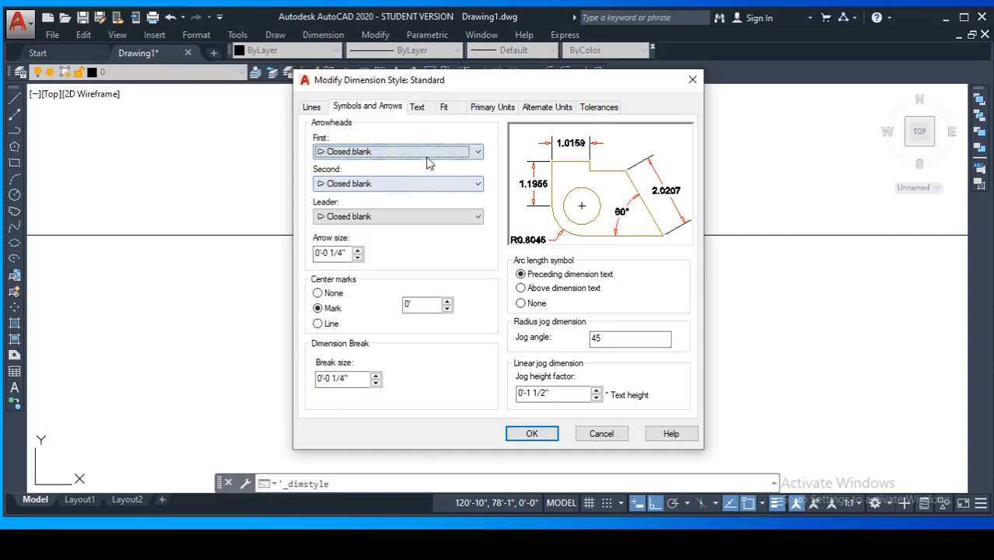
Set the style's dimension text height to 0'-10 1/4" and the text color to Red
{"action": "left_click", "coordinate": [417, 106]}
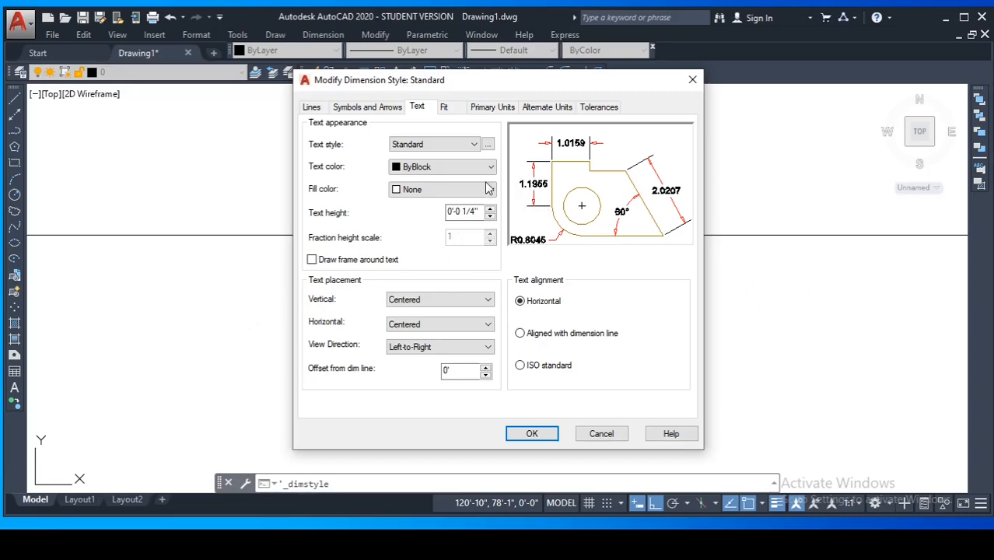
{"action": "left_click", "coordinate": [490, 207]}
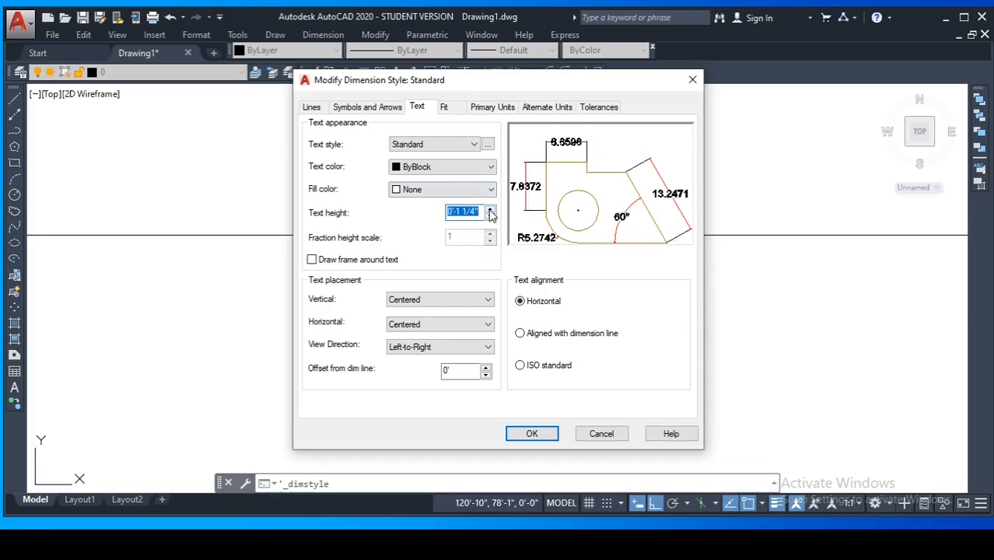
{"action": "left_click", "coordinate": [490, 209]}
{"action": "left_click", "coordinate": [490, 209]}
{"action": "left_click", "coordinate": [490, 210]}
{"action": "left_click", "coordinate": [490, 210]}
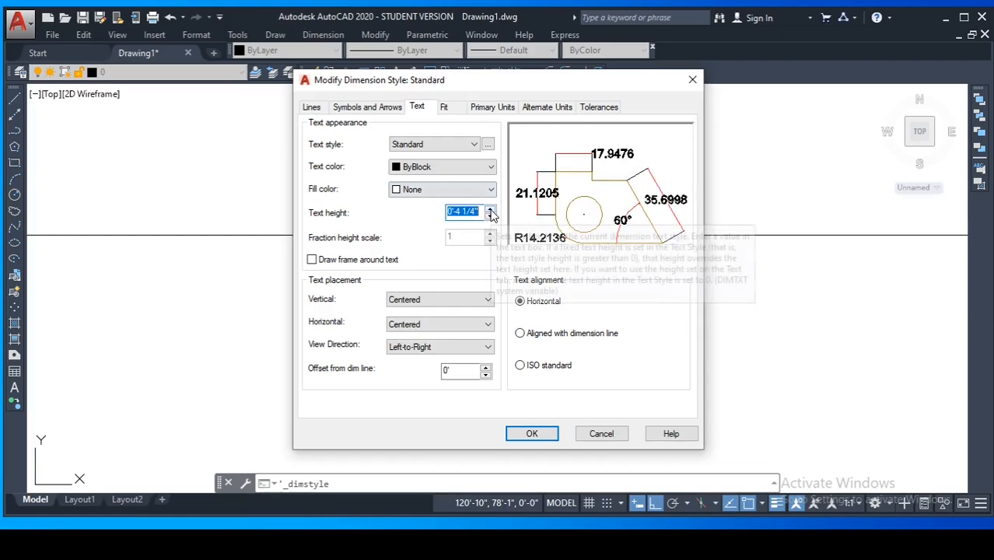
{"action": "left_click", "coordinate": [490, 209]}
{"action": "left_click", "coordinate": [490, 210]}
{"action": "left_click", "coordinate": [490, 210]}
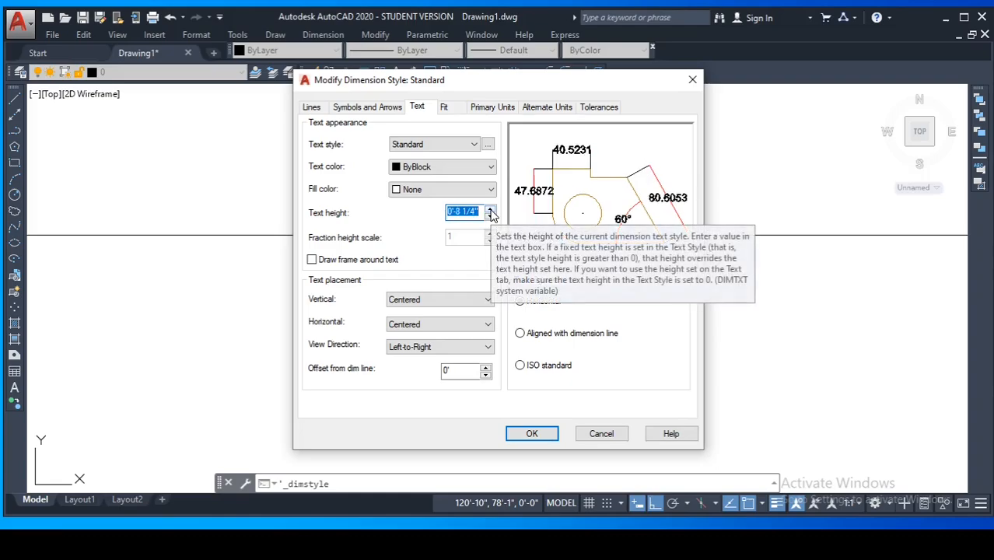
{"action": "left_click", "coordinate": [490, 209]}
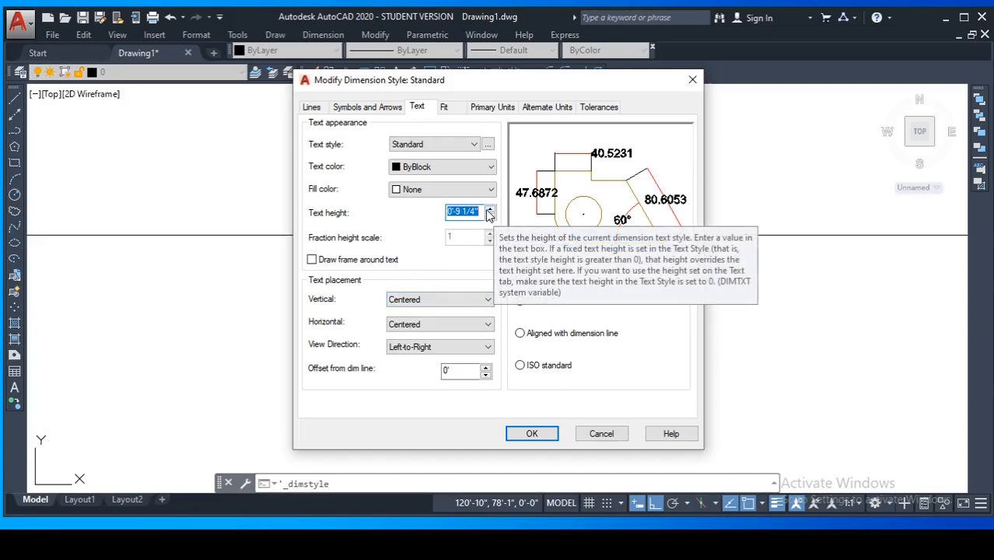
{"action": "left_click", "coordinate": [490, 210]}
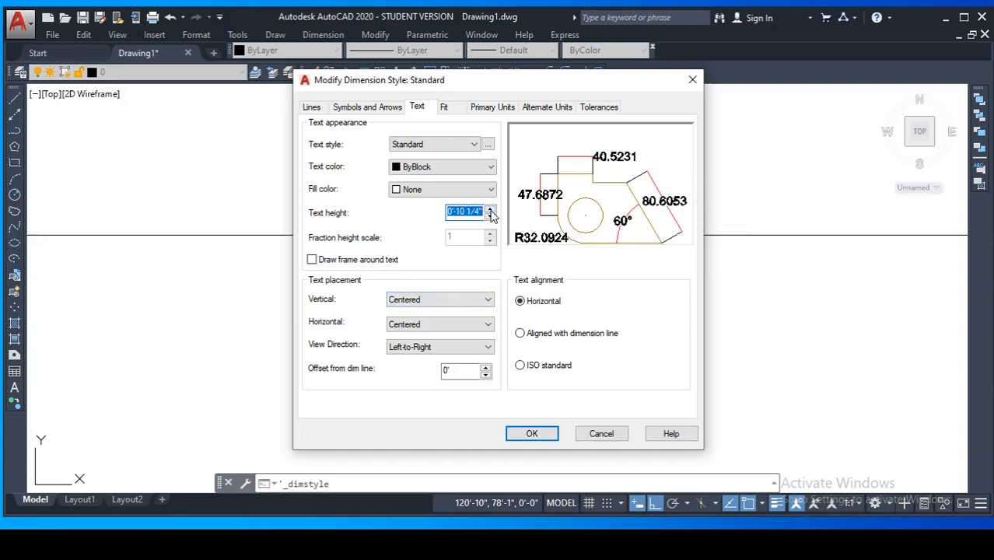
{"action": "left_click", "coordinate": [490, 210]}
{"action": "left_click", "coordinate": [490, 210]}
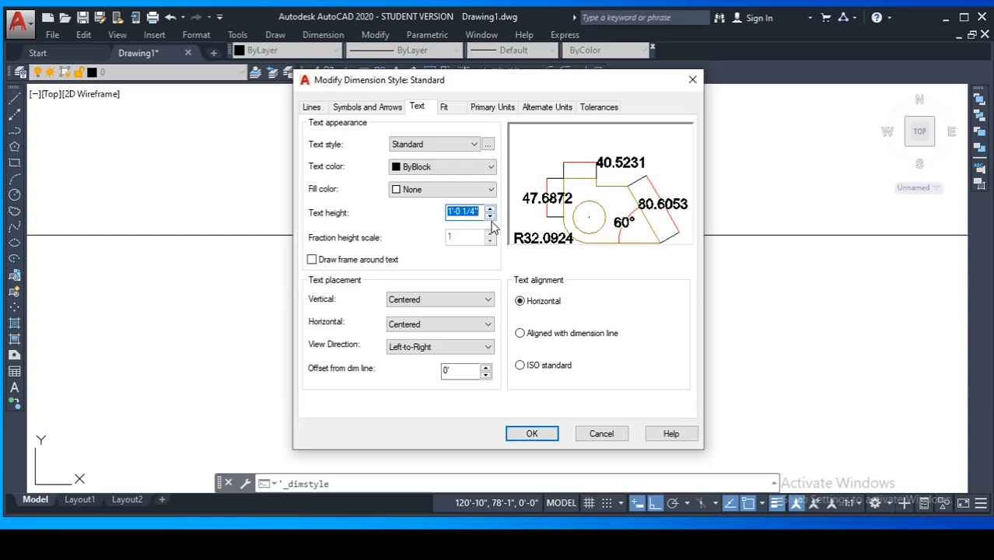
{"action": "left_click", "coordinate": [491, 220]}
{"action": "left_click", "coordinate": [490, 219]}
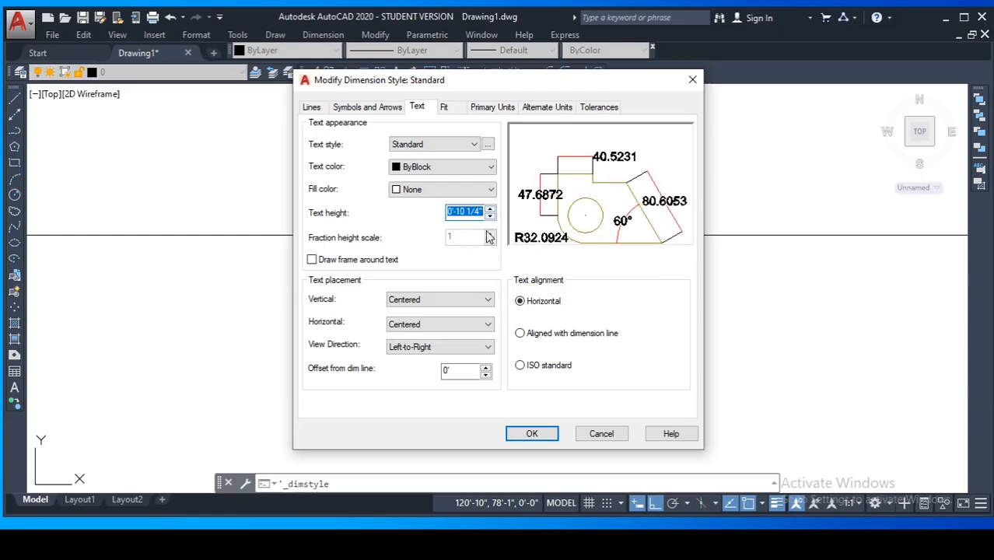
{"action": "left_click", "coordinate": [492, 169]}
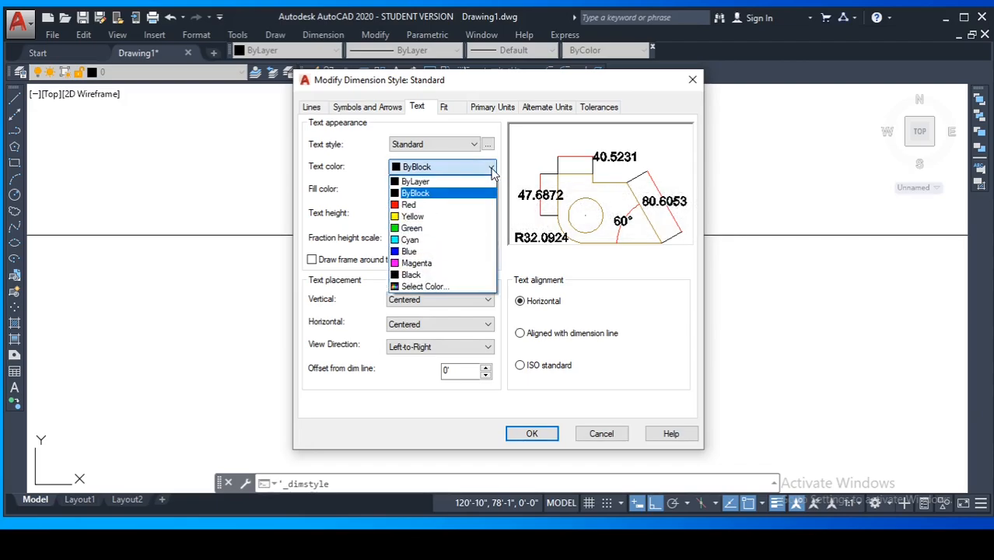
{"action": "left_click", "coordinate": [428, 205]}
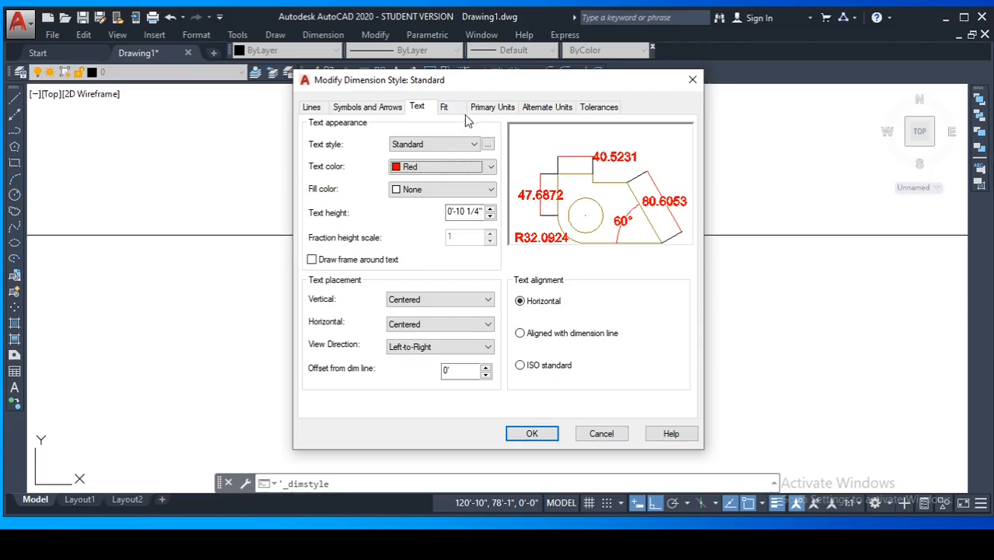
Set the style's linear dimension unit format to Architectural with a precision of 0'-0"
{"action": "left_click", "coordinate": [445, 107]}
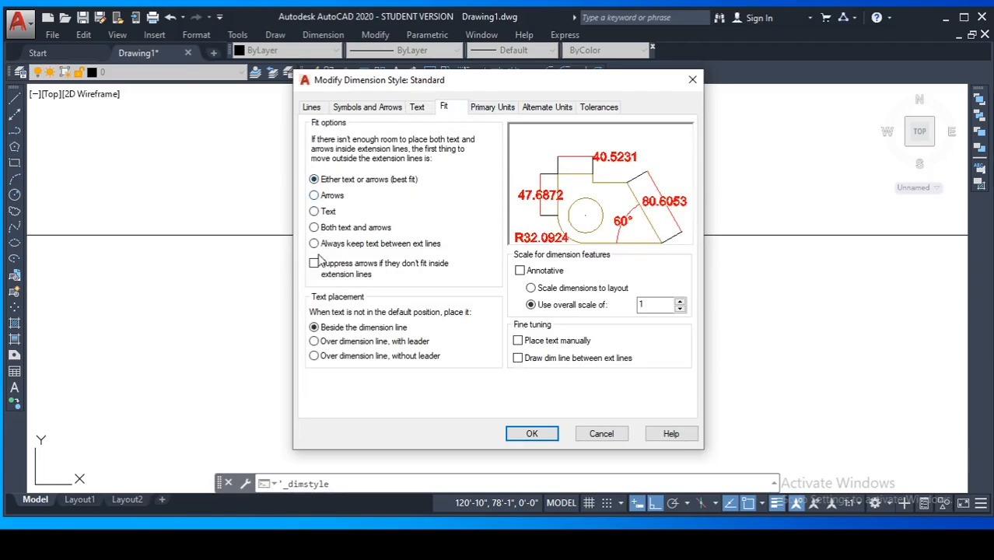
{"action": "left_click", "coordinate": [491, 109]}
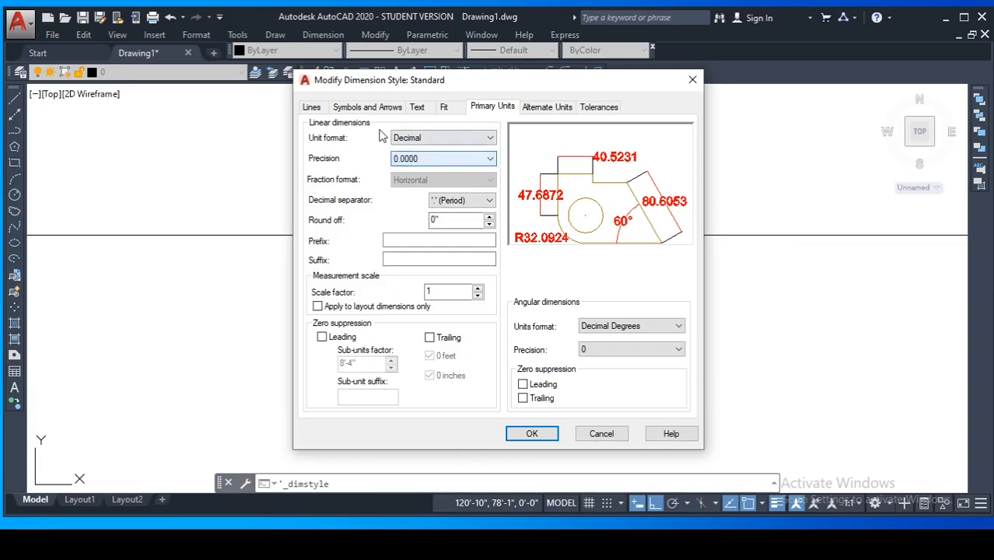
{"action": "left_click", "coordinate": [488, 138]}
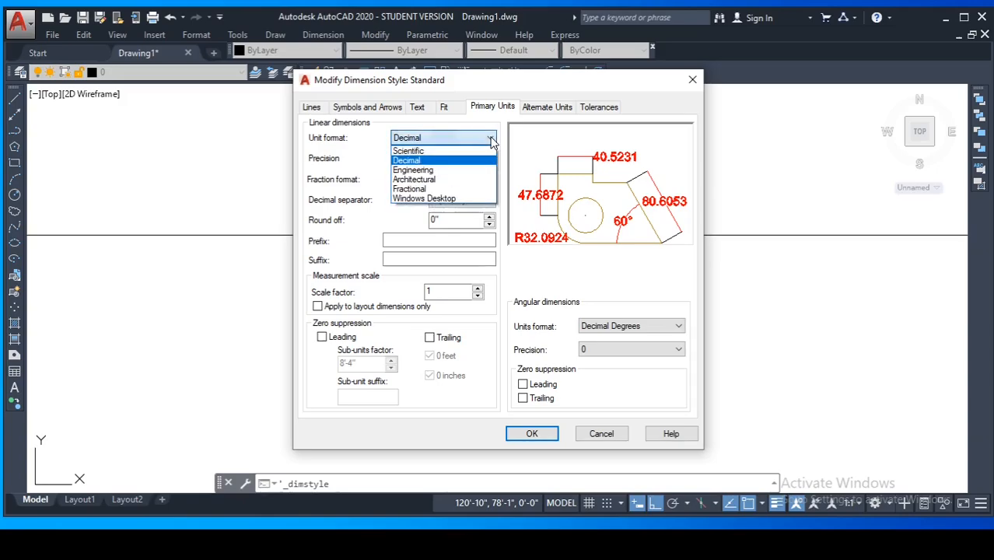
{"action": "left_click", "coordinate": [449, 184]}
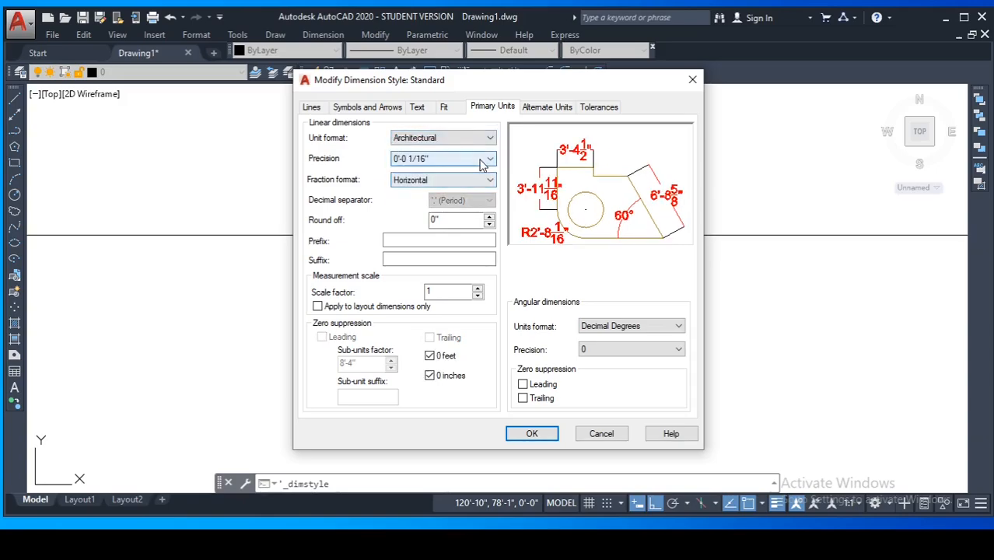
{"action": "left_click", "coordinate": [482, 158]}
{"action": "left_click", "coordinate": [413, 170]}
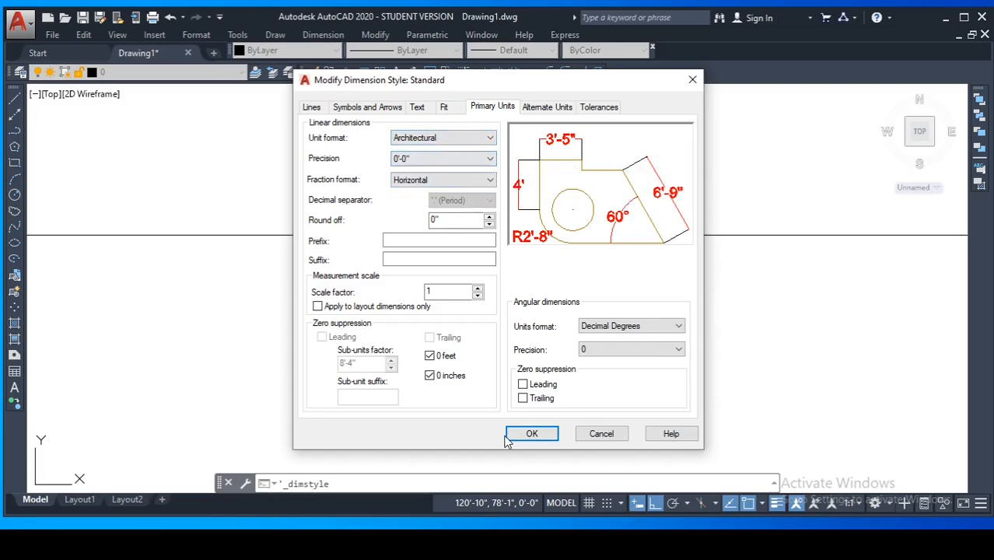
{"action": "left_click", "coordinate": [546, 107]}
{"action": "left_click", "coordinate": [592, 109]}
{"action": "left_click", "coordinate": [491, 109]}
{"action": "left_click", "coordinate": [417, 108]}
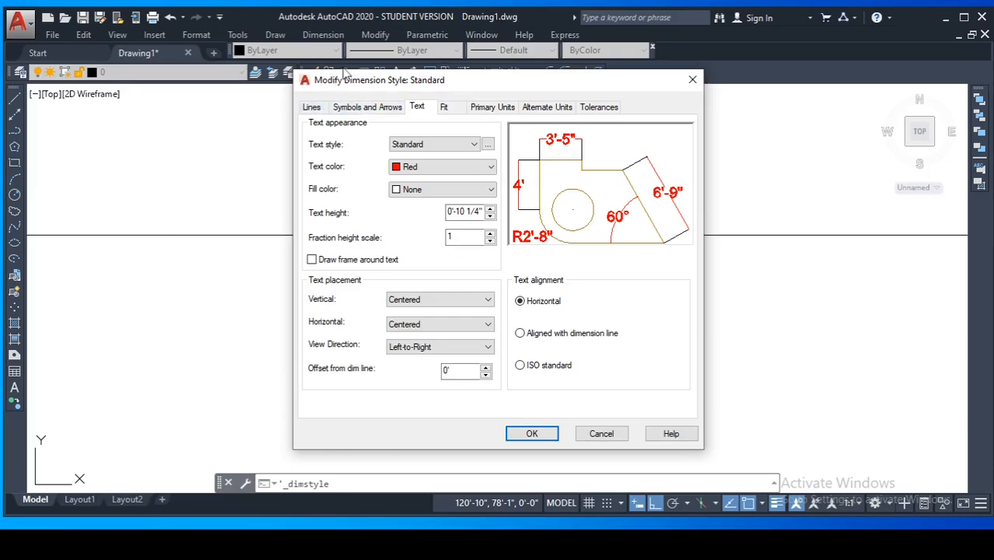
Apply the Standard dimension style modifications and make Standard the current dimension style
{"action": "left_click", "coordinate": [499, 114]}
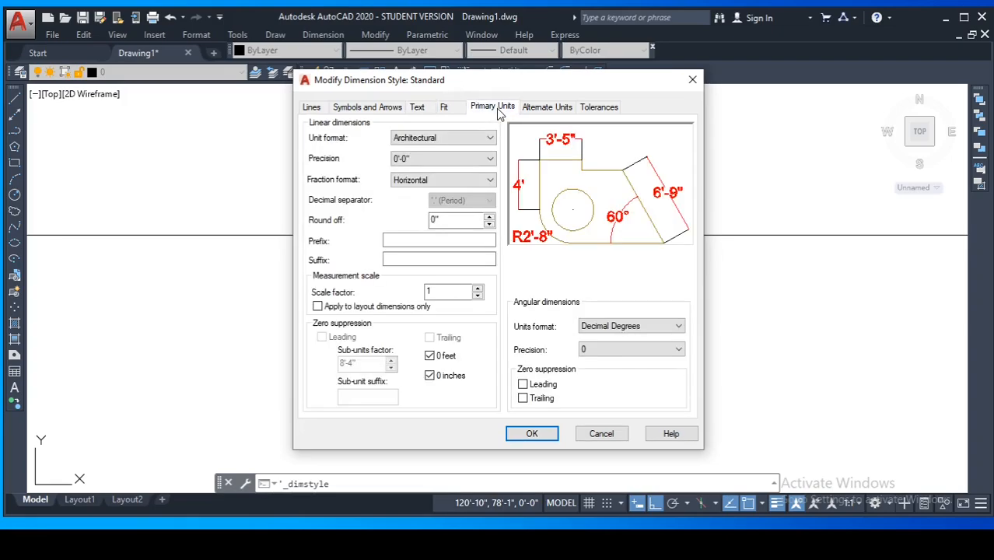
{"action": "left_click", "coordinate": [385, 111]}
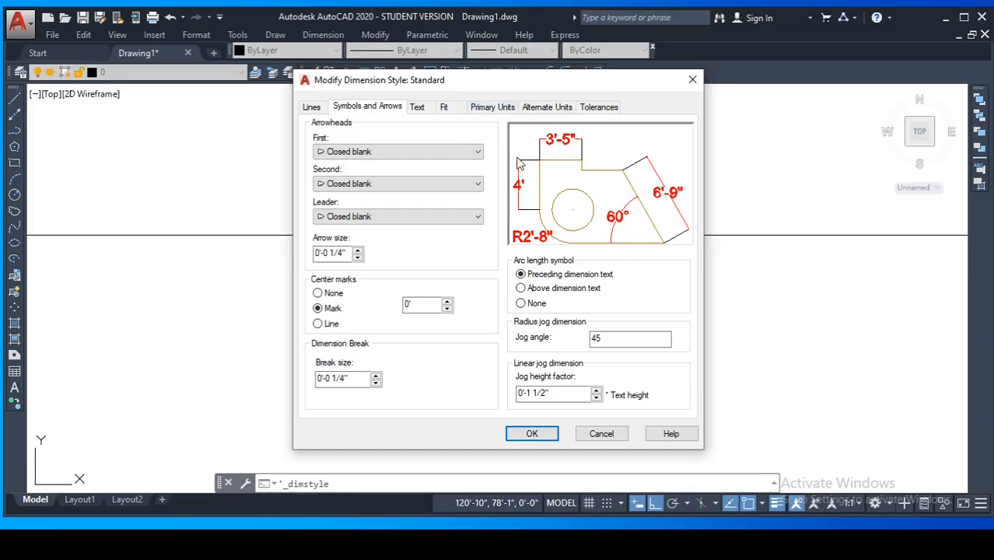
{"action": "left_click", "coordinate": [483, 106]}
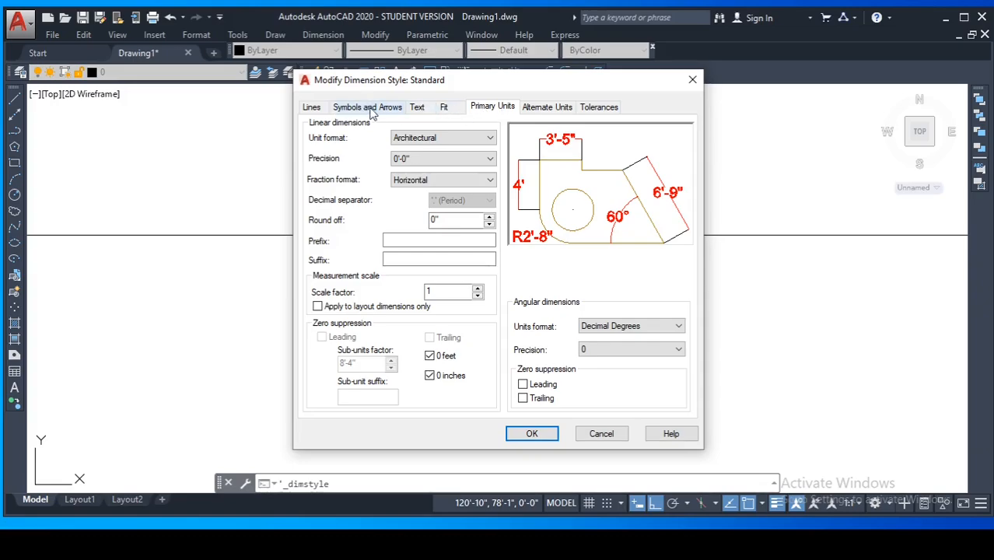
{"action": "left_click", "coordinate": [417, 109]}
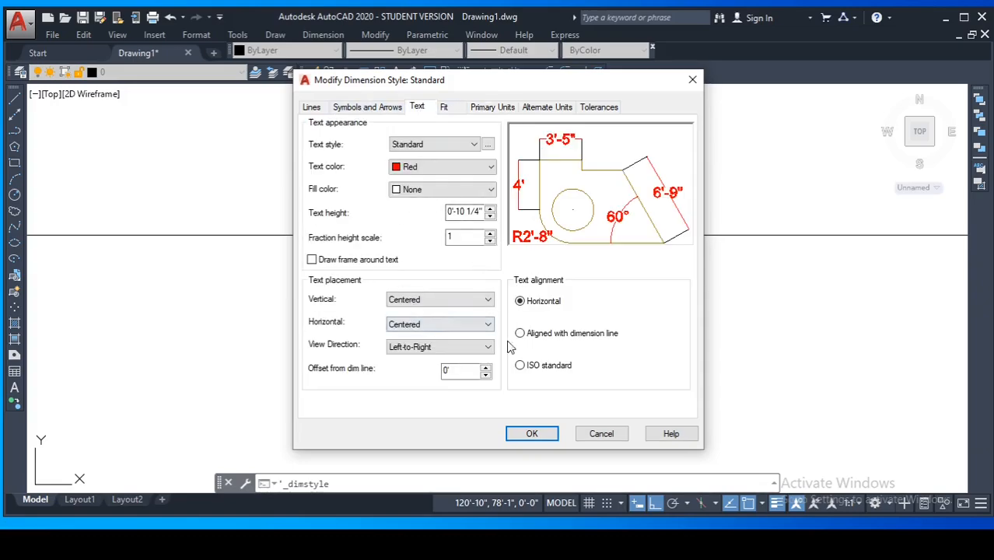
{"action": "left_click", "coordinate": [535, 434]}
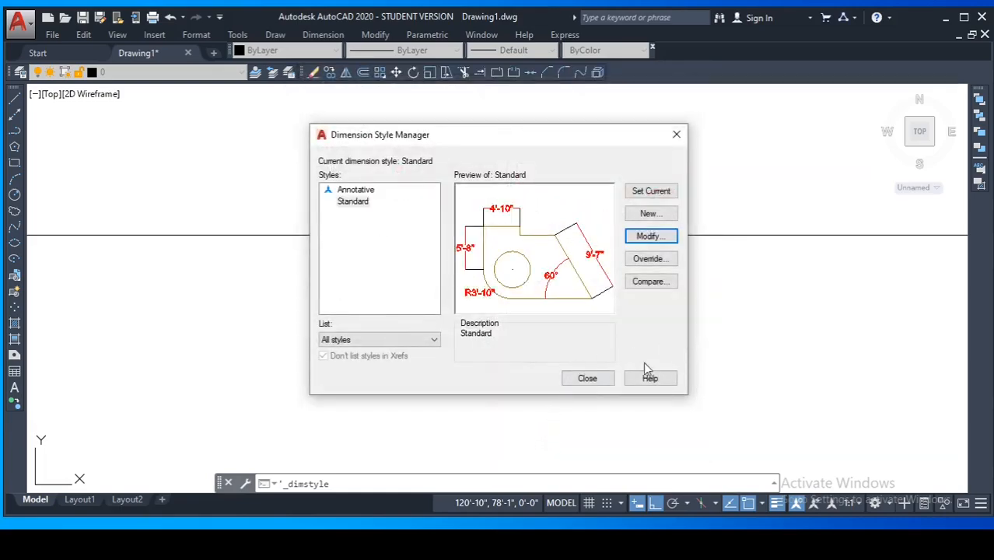
{"action": "left_click", "coordinate": [650, 192]}
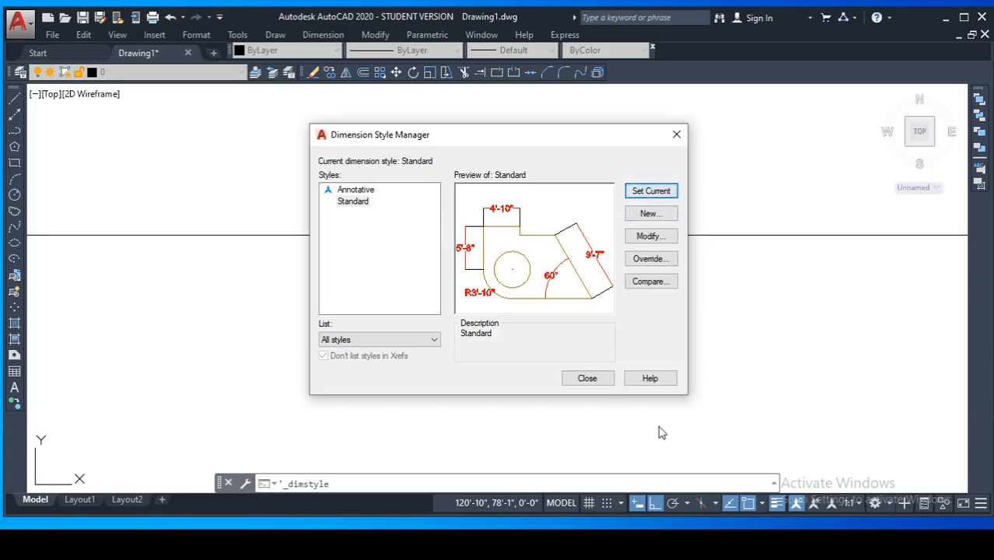
{"action": "left_click", "coordinate": [595, 379]}
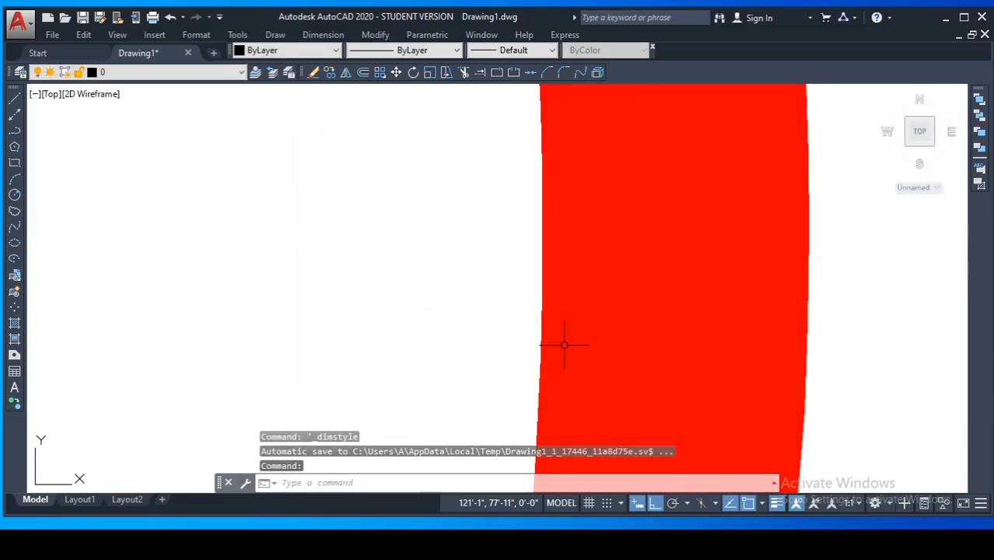
Examine the 100' dimension's text and red dimension line up close and at full extent
{"action": "scroll", "coordinate": [591, 354], "scroll_direction": "down", "scroll_amount": 3}
{"action": "scroll", "coordinate": [616, 391], "scroll_direction": "down", "scroll_amount": 4}
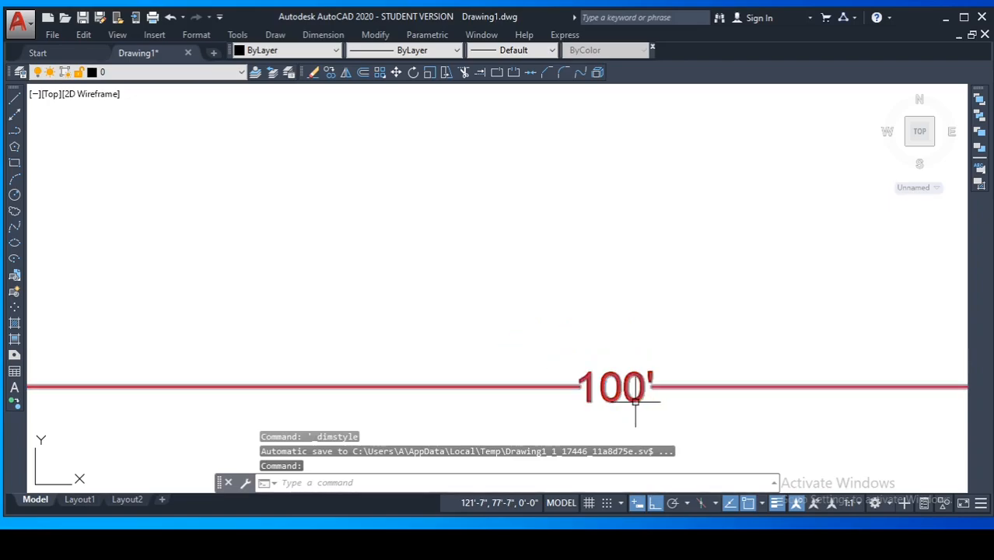
{"action": "scroll", "coordinate": [561, 237], "scroll_direction": "down", "scroll_amount": 4}
{"action": "middle_click_drag", "start_coordinate": [562, 238], "coordinate": [528, 262]}
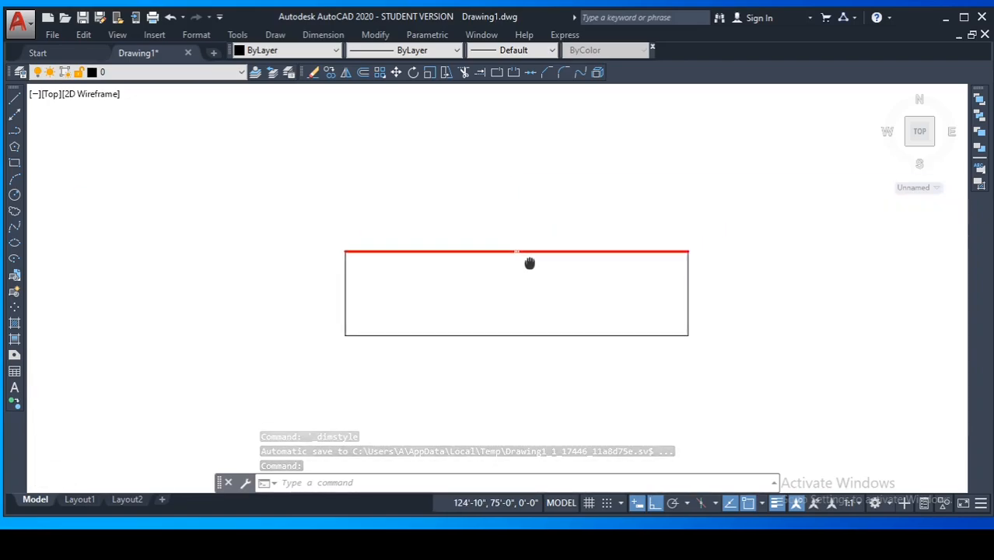
{"action": "scroll", "coordinate": [525, 255], "scroll_direction": "up", "scroll_amount": 5}
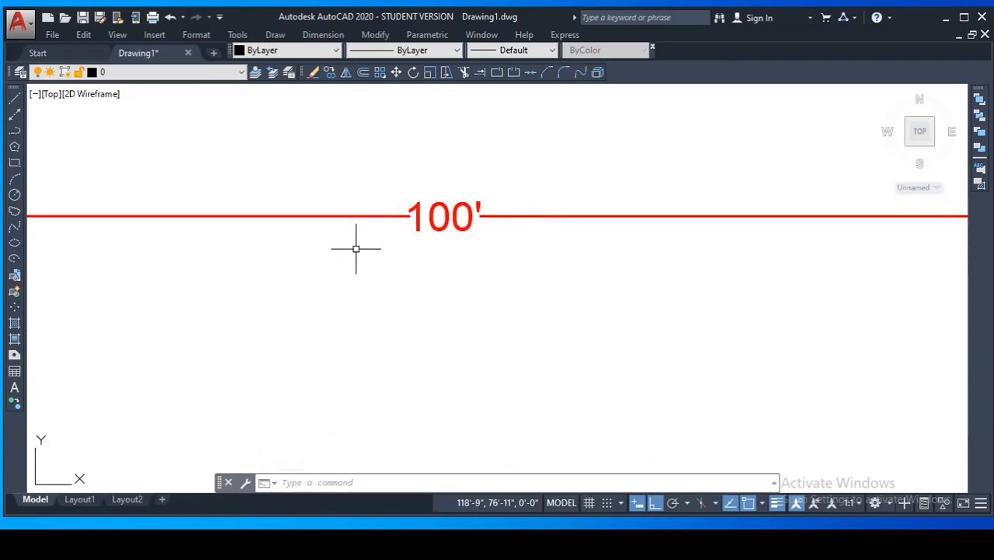
{"action": "scroll", "coordinate": [450, 289], "scroll_direction": "down", "scroll_amount": 6}
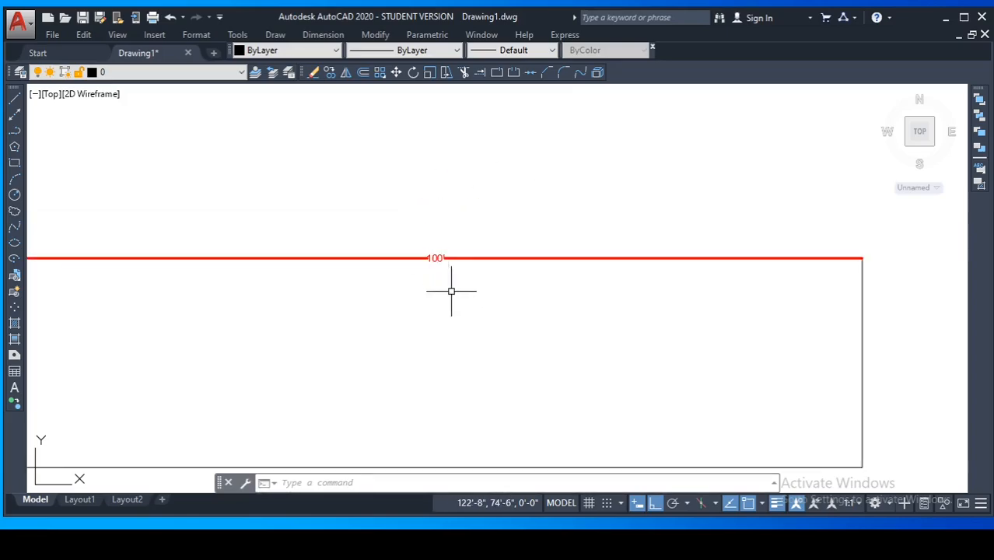
{"action": "scroll", "coordinate": [510, 266], "scroll_direction": "up", "scroll_amount": 4}
{"action": "scroll", "coordinate": [511, 267], "scroll_direction": "down", "scroll_amount": 4}
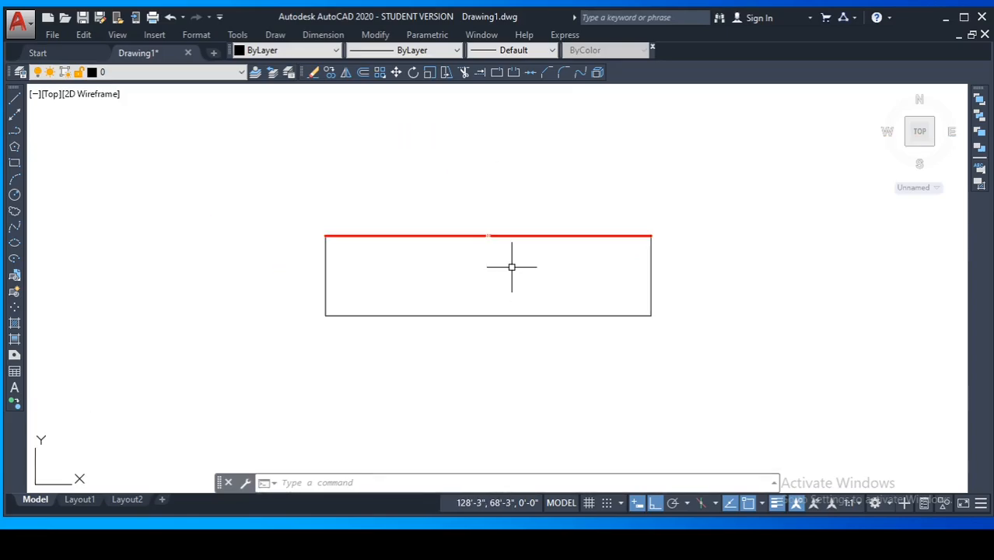
{"action": "key", "text": "Escape"}
{"action": "key", "text": "Escape"}
{"action": "key", "text": "Escape"}
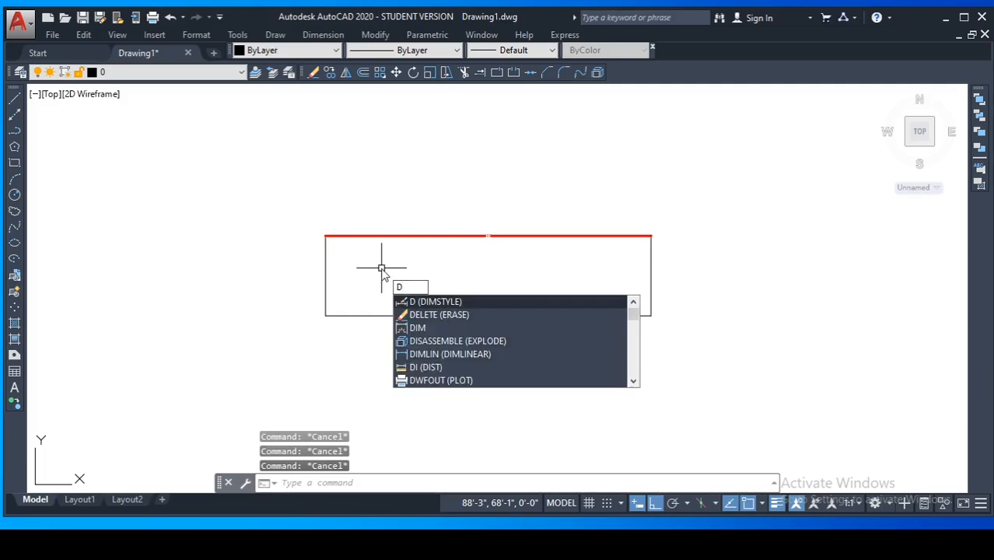
Review the Standard dimension style's text and primary unit settings, keeping it as the current style
{"action": "left_click", "coordinate": [483, 302]}
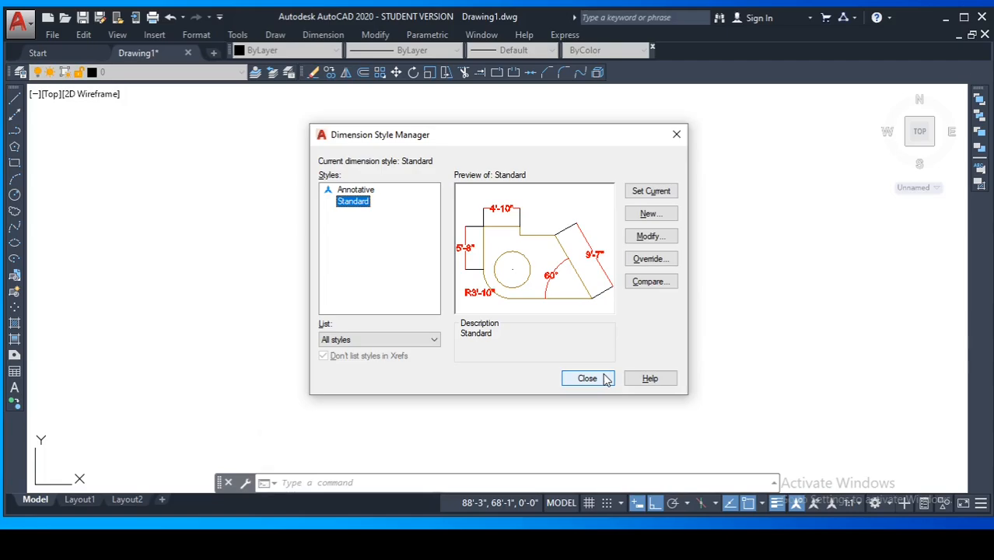
{"action": "left_click", "coordinate": [646, 238]}
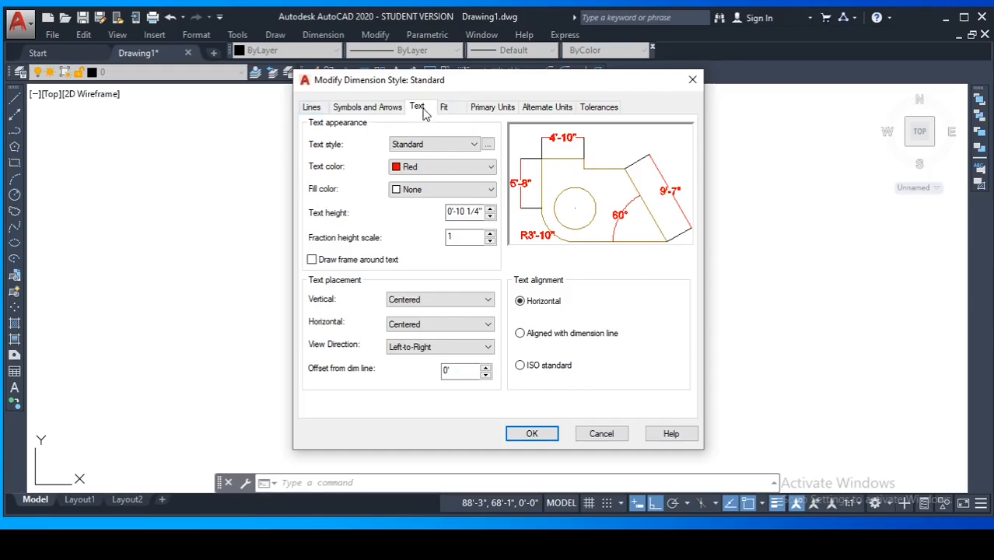
{"action": "left_click", "coordinate": [503, 107]}
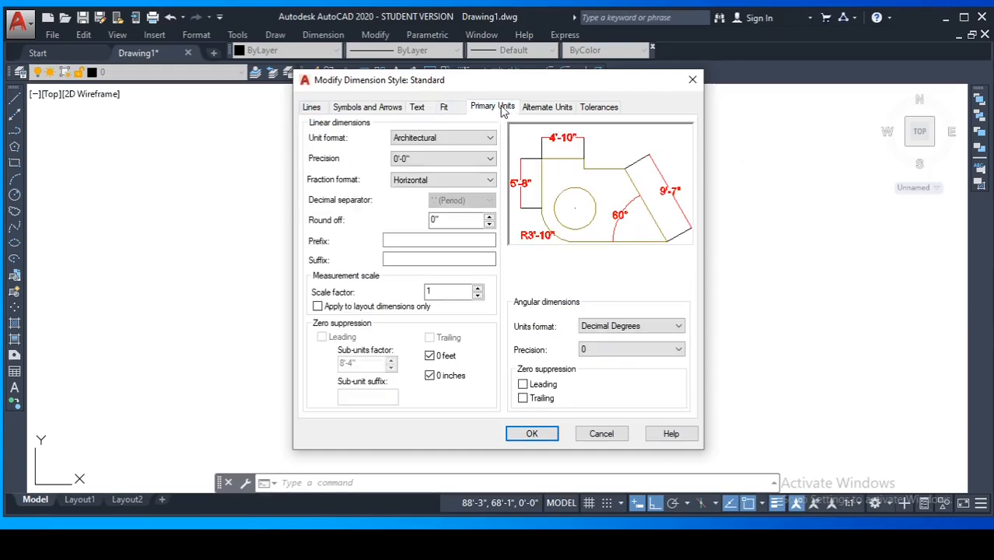
{"action": "left_click", "coordinate": [420, 108]}
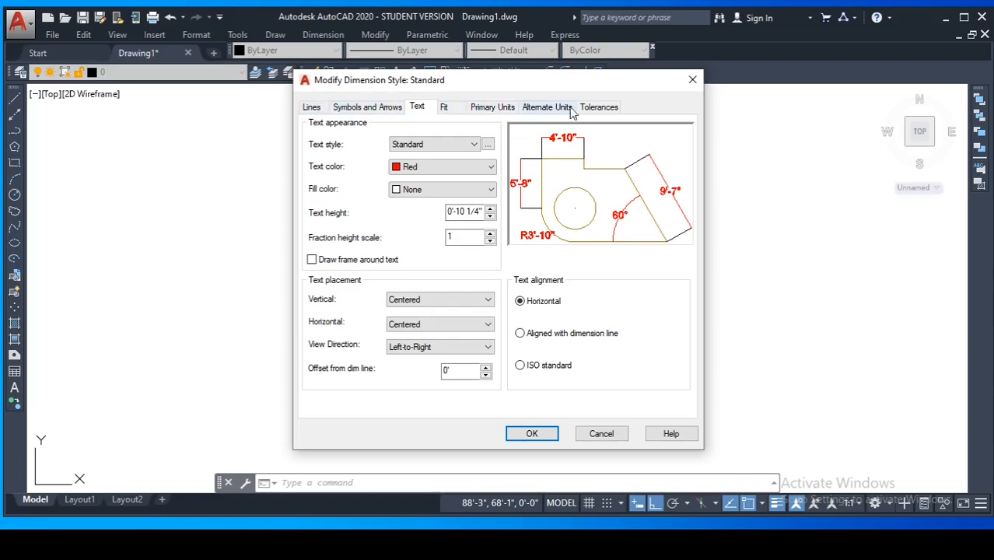
{"action": "left_click", "coordinate": [532, 434]}
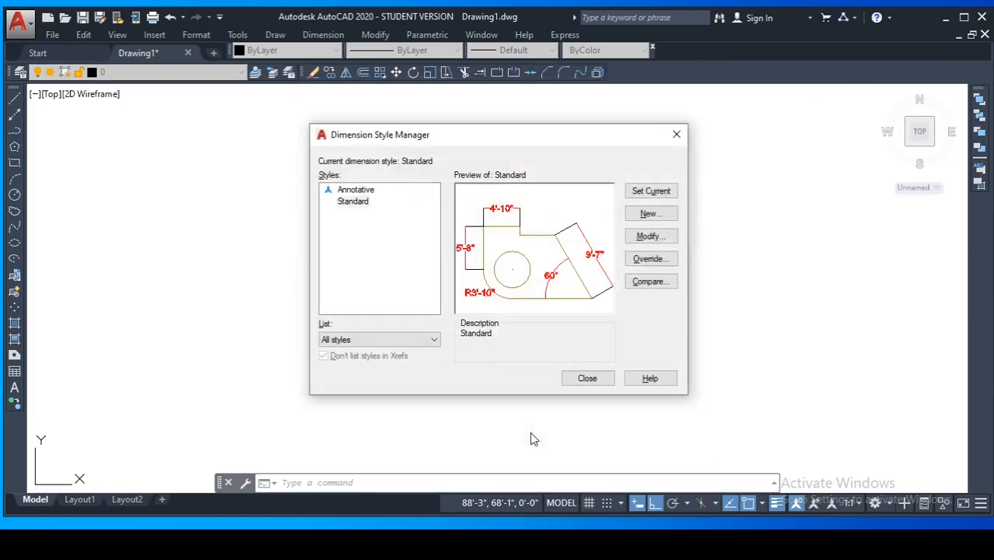
{"action": "left_click", "coordinate": [651, 194]}
{"action": "left_click", "coordinate": [587, 379]}
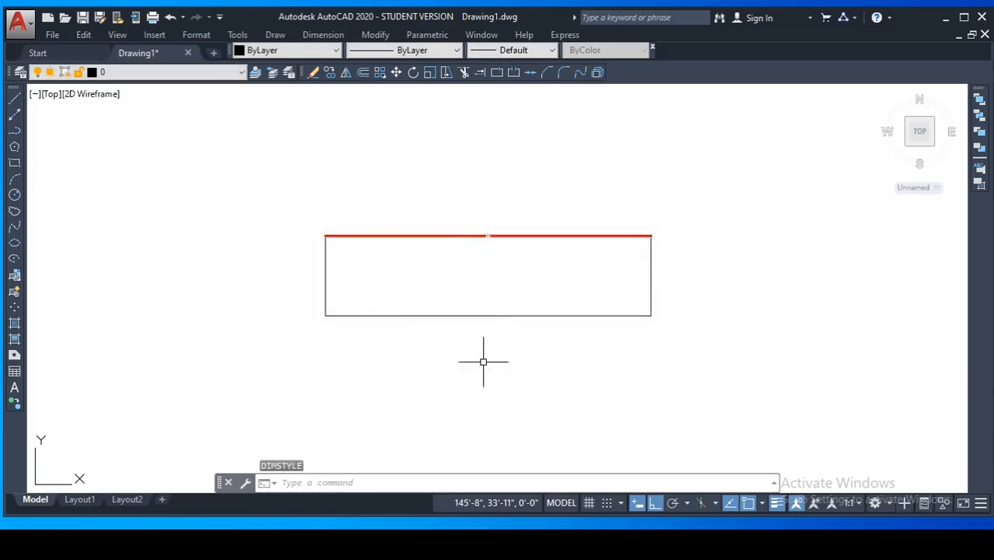
Inspect the whole dimensioned 100' line and the legibility of its dimension text
{"action": "scroll", "coordinate": [486, 246], "scroll_direction": "up", "scroll_amount": 4}
{"action": "scroll", "coordinate": [487, 247], "scroll_direction": "down", "scroll_amount": 6}
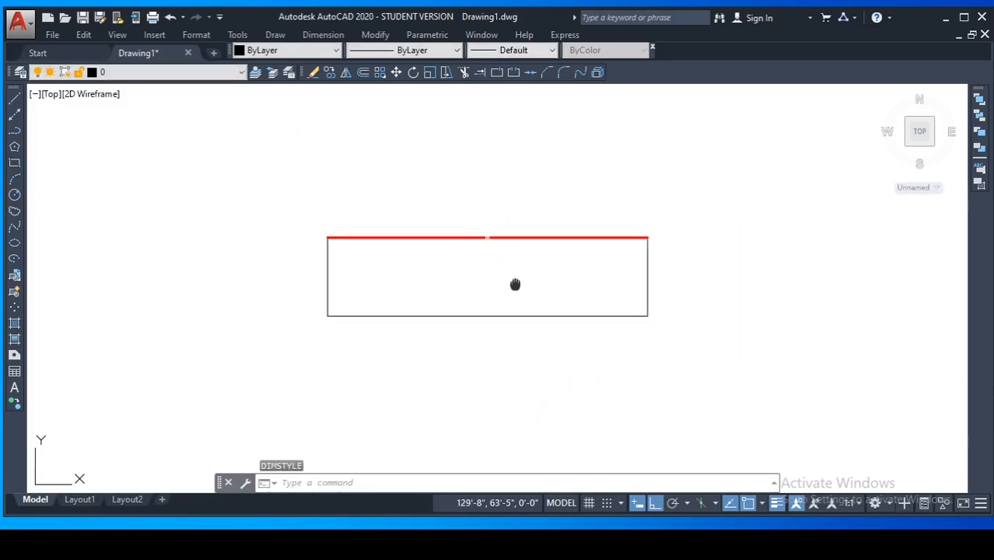
{"action": "middle_click_drag", "start_coordinate": [515, 284], "coordinate": [516, 264]}
{"action": "scroll", "coordinate": [519, 213], "scroll_direction": "up", "scroll_amount": 2}
{"action": "middle_click_drag", "start_coordinate": [479, 308], "coordinate": [486, 239]}
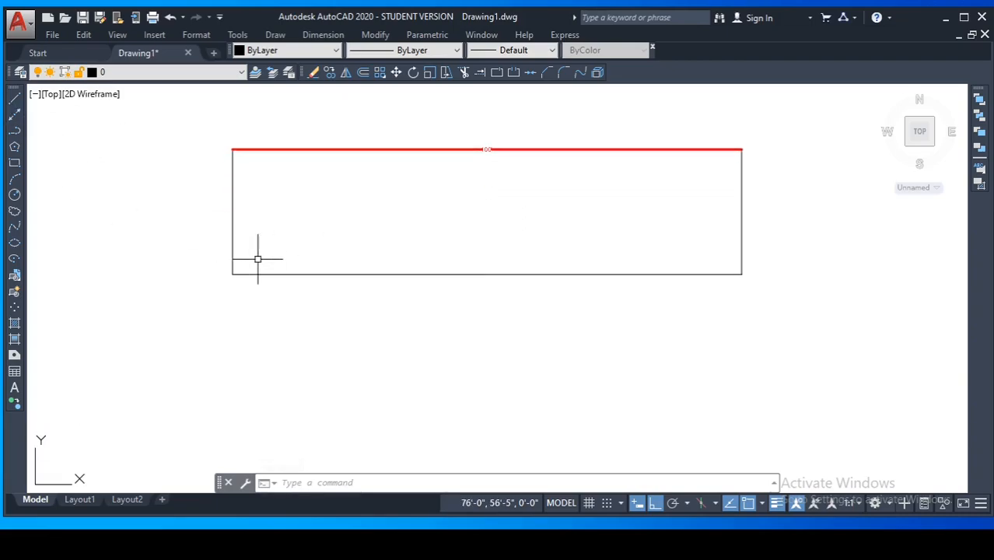
{"action": "key", "text": "Escape"}
{"action": "key", "text": "Escape"}
{"action": "key", "text": "Escape"}
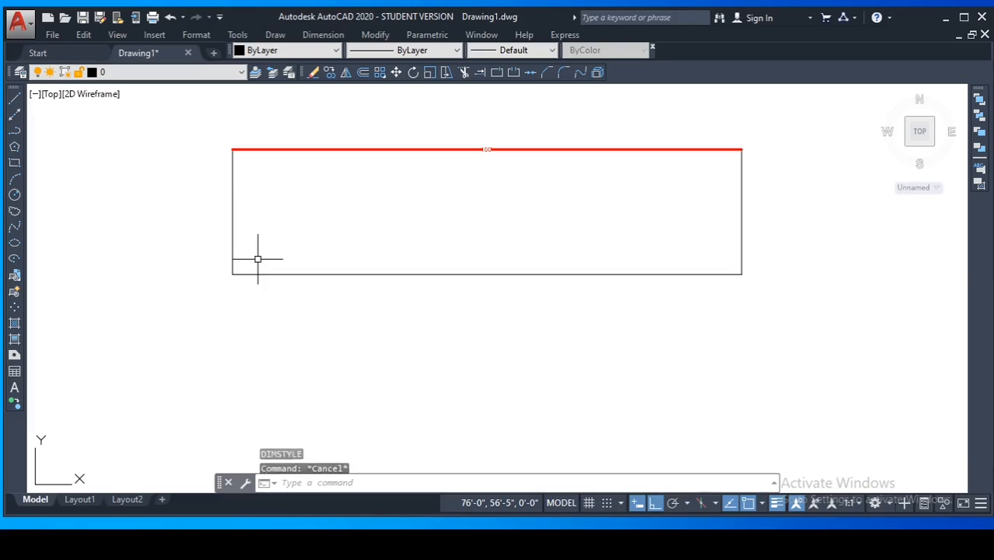
{"action": "scroll", "coordinate": [283, 213], "scroll_direction": "down", "scroll_amount": 1}
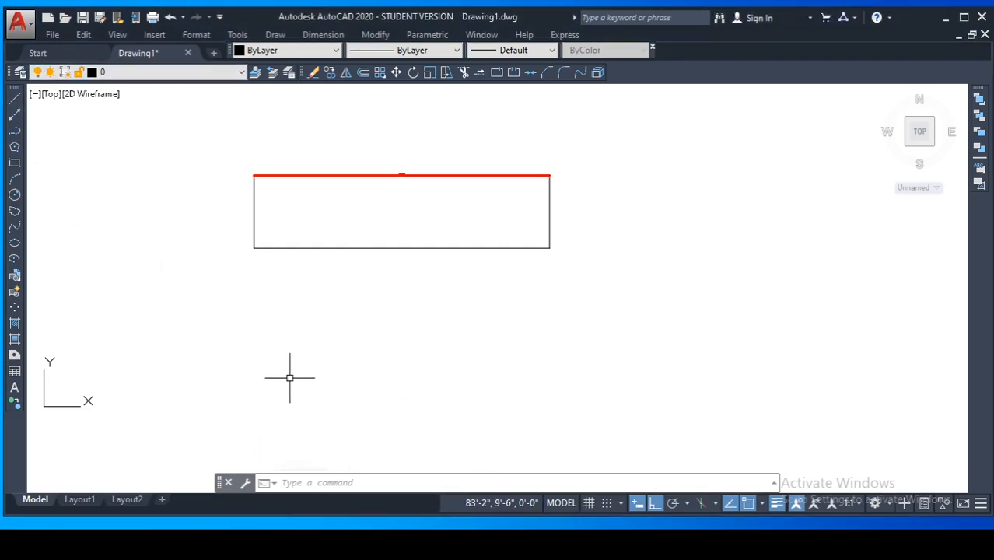
{"action": "left_click", "coordinate": [14, 99]}
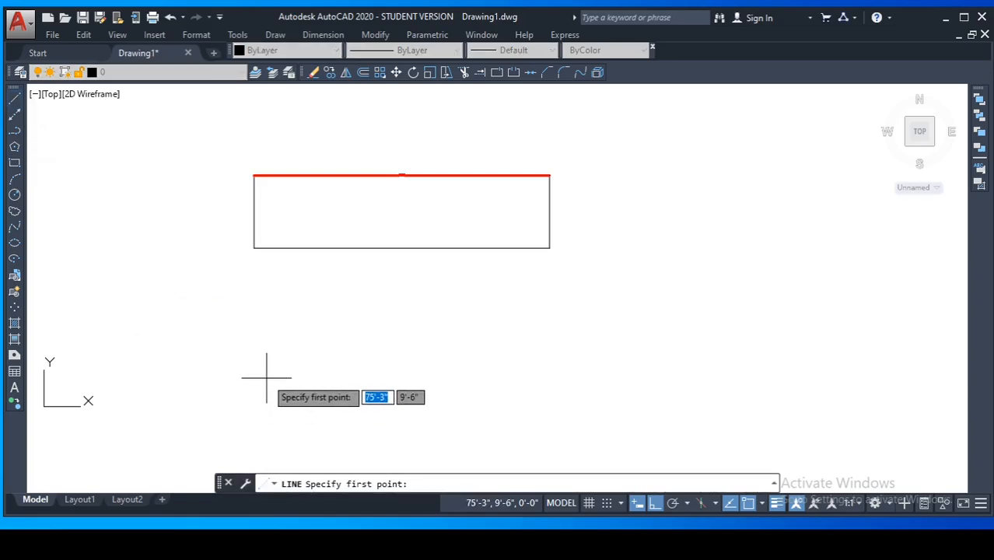
{"action": "key", "text": "Escape"}
{"action": "key", "text": "Escape"}
{"action": "key", "text": "Escape"}
{"action": "key", "text": "Escape"}
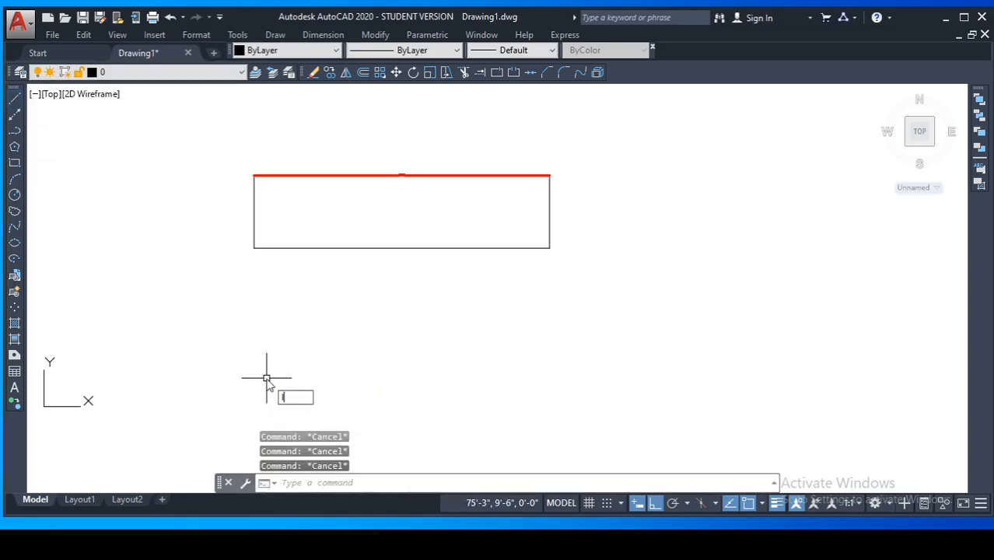
Draw a 50' horizontal line below the dimensioned 100' line
{"action": "key", "text": "Return"}
{"action": "left_click", "coordinate": [266, 378]}
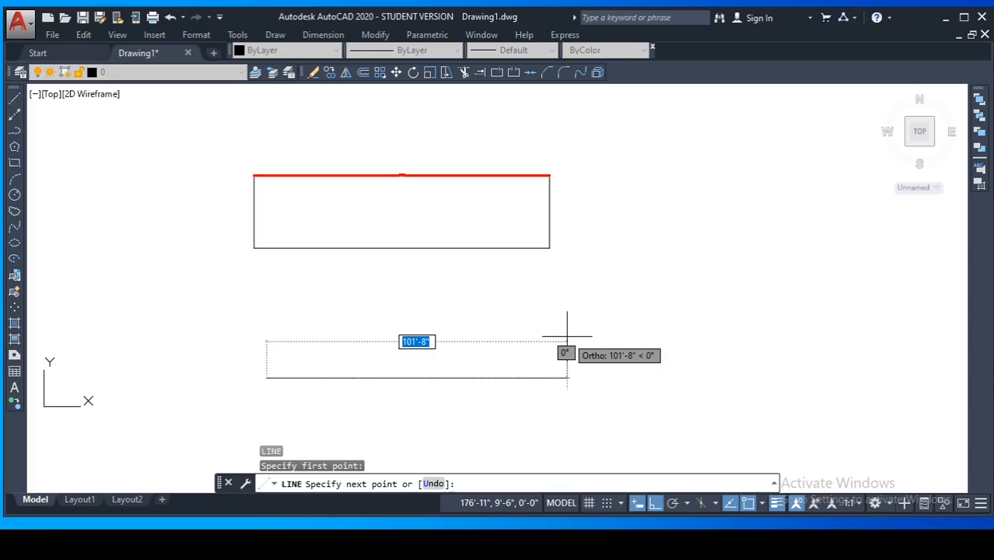
{"action": "type", "text": "50'"}
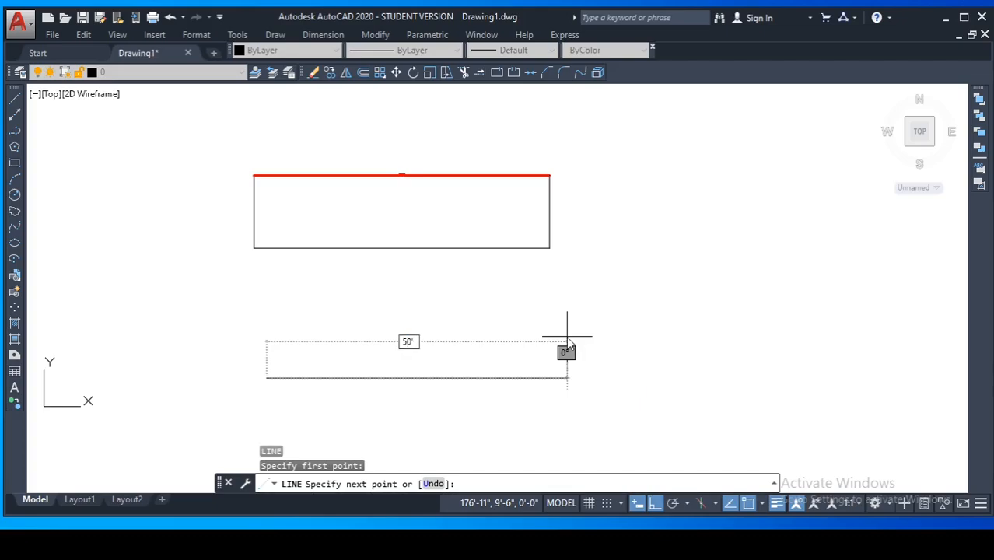
{"action": "key", "text": "Return"}
{"action": "key", "text": "Return"}
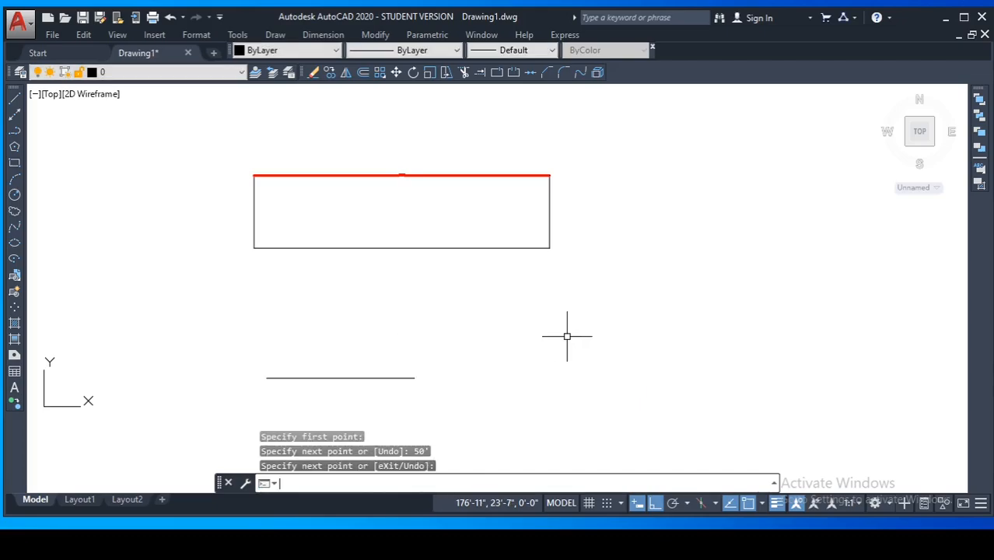
Examine the new 50' line below the dimensioned 100' line
{"action": "scroll", "coordinate": [385, 378], "scroll_direction": "up", "scroll_amount": 4}
{"action": "scroll", "coordinate": [441, 372], "scroll_direction": "down", "scroll_amount": 2}
{"action": "middle_click_drag", "start_coordinate": [482, 386], "coordinate": [508, 340]}
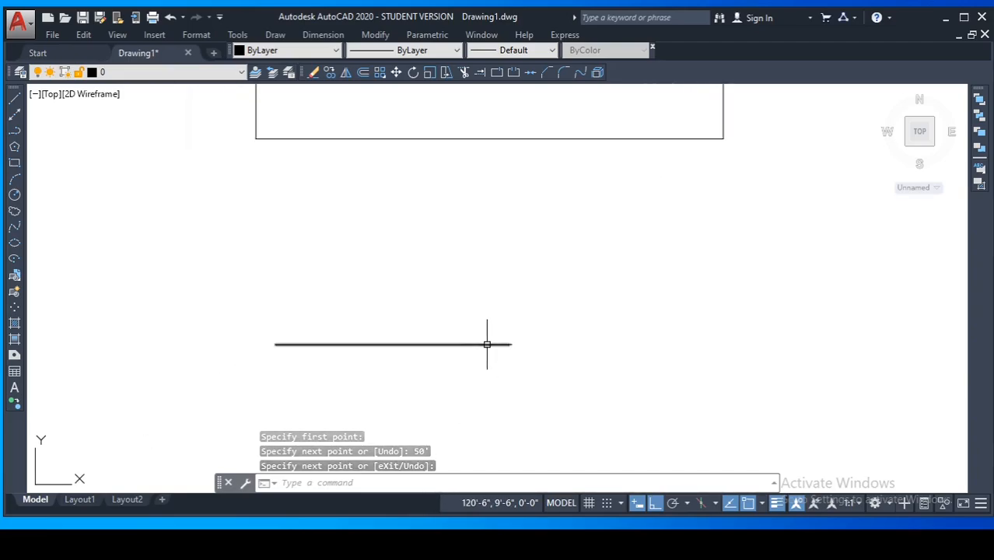
{"action": "middle_click_drag", "start_coordinate": [358, 369], "coordinate": [372, 366]}
{"action": "key", "text": "Escape"}
{"action": "key", "text": "Escape"}
{"action": "key", "text": "Escape"}
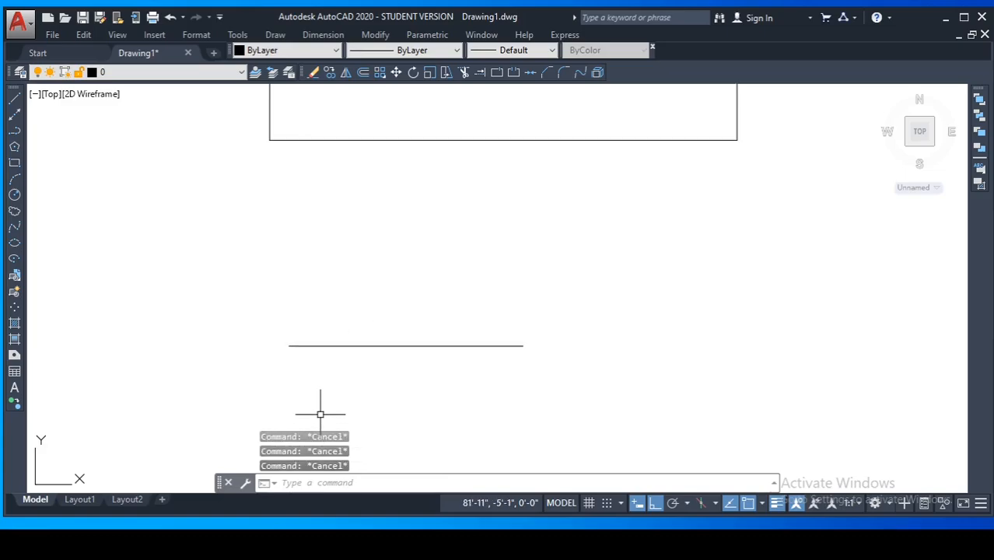
{"action": "left_click", "coordinate": [351, 346]}
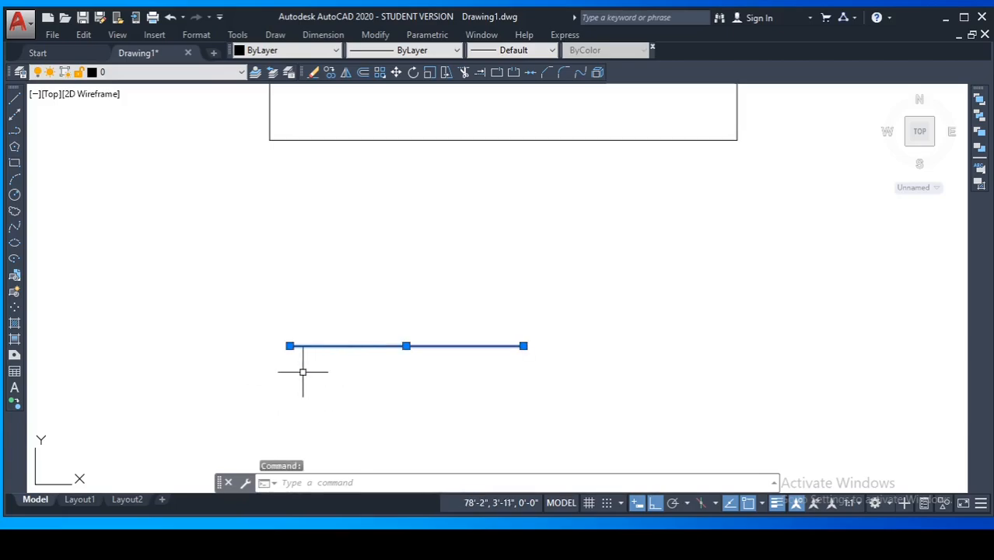
{"action": "key", "text": "Escape"}
{"action": "key", "text": "Escape"}
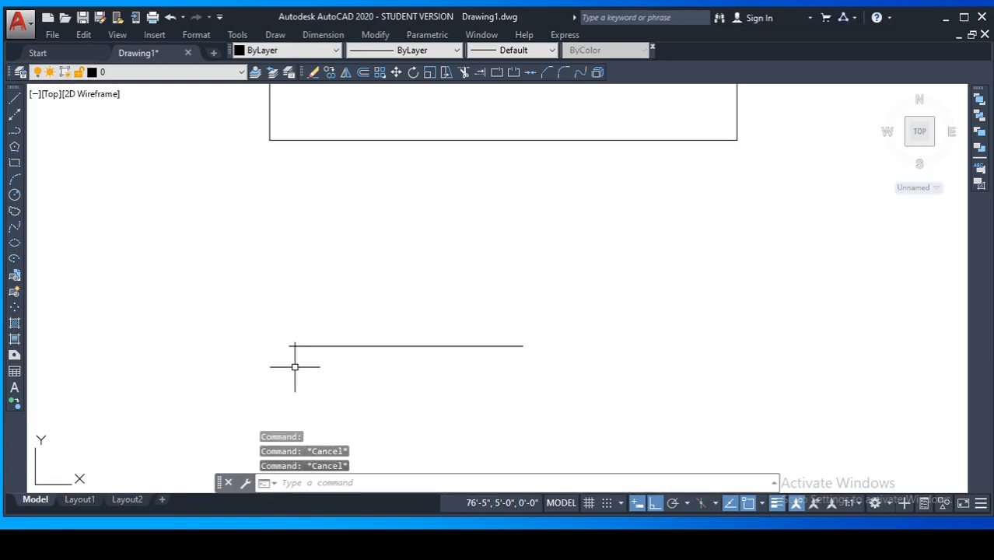
Add a linear dimension between the endpoints of the 50' line, placing its dimension line about 13'-8" above
{"action": "type", "text": "li"}
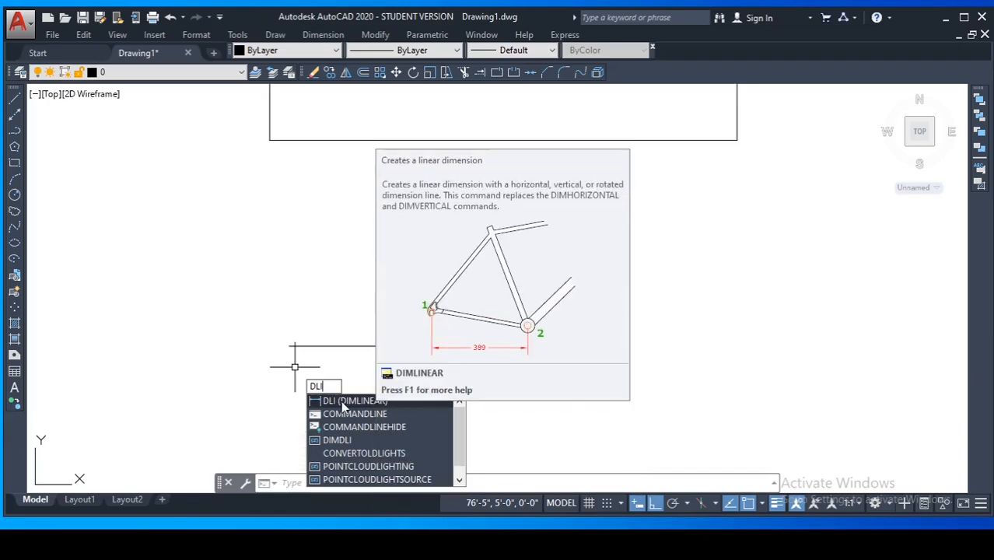
{"action": "left_click", "coordinate": [343, 402]}
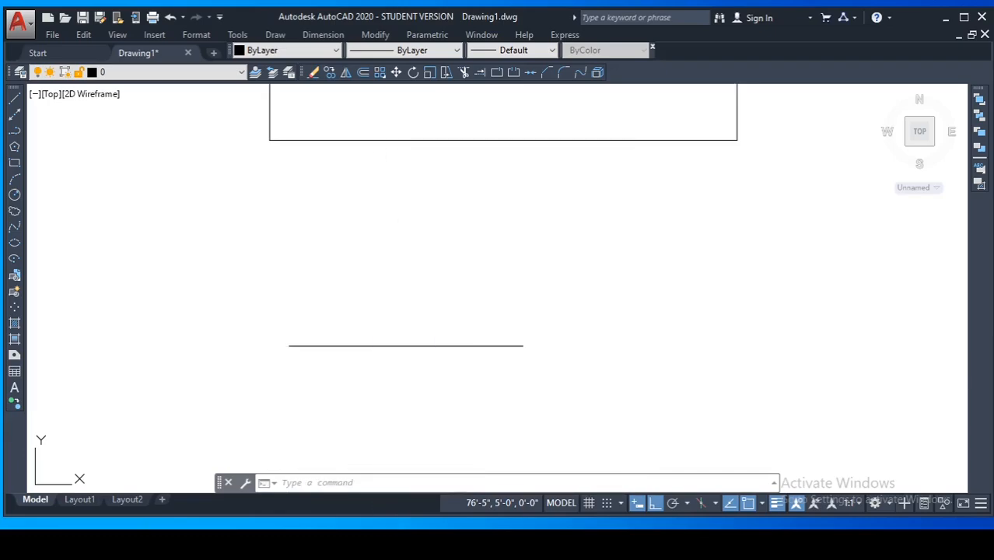
{"action": "left_click", "coordinate": [289, 345]}
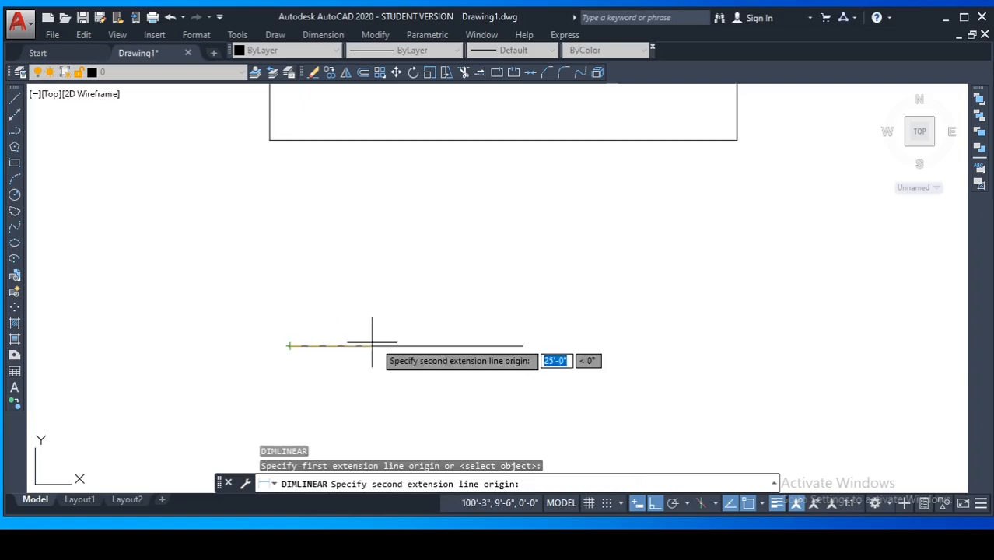
{"action": "left_click", "coordinate": [524, 345]}
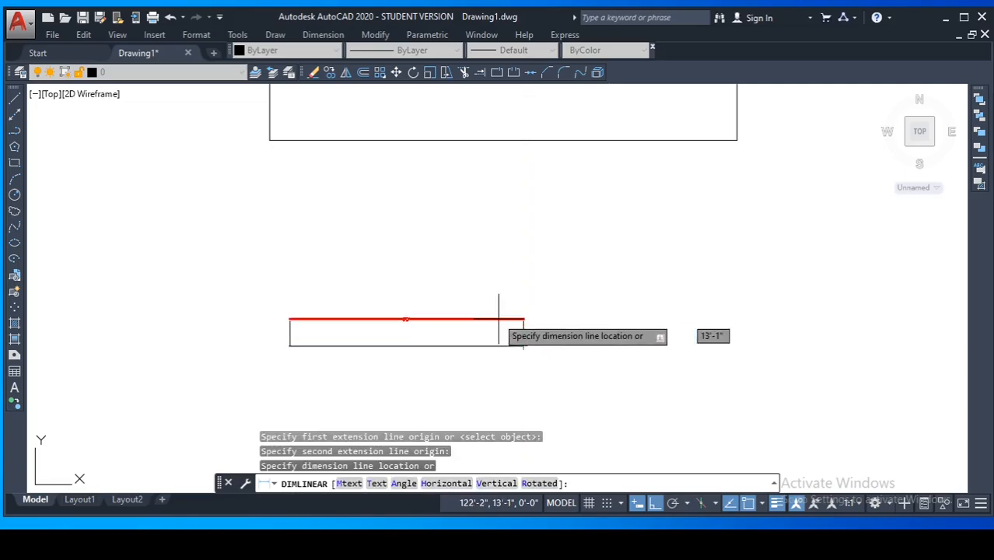
{"action": "left_click", "coordinate": [452, 281]}
Examine the 50' dimension's text and red dimension line up close and from farther out
{"action": "scroll", "coordinate": [404, 283], "scroll_direction": "up", "scroll_amount": 6}
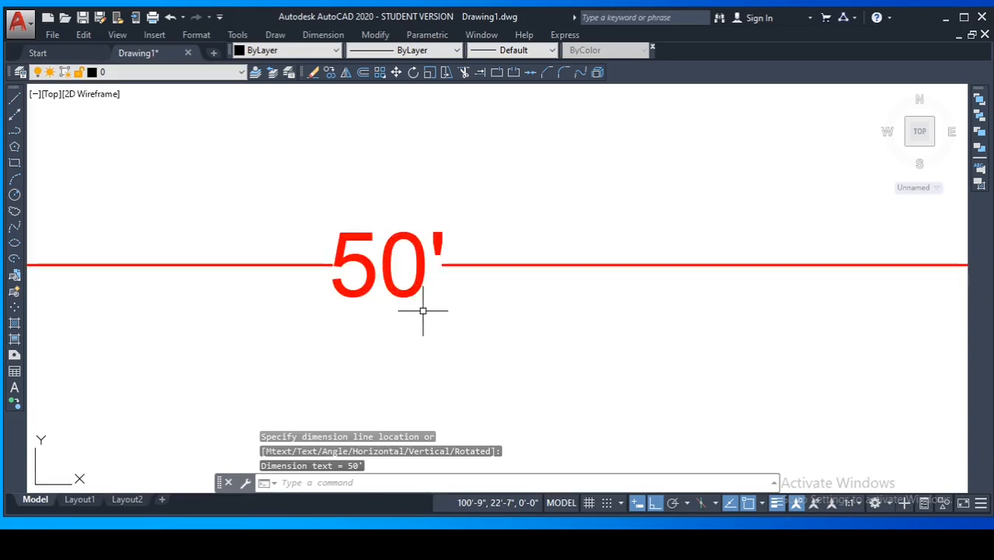
{"action": "scroll", "coordinate": [422, 310], "scroll_direction": "down", "scroll_amount": 6}
{"action": "scroll", "coordinate": [444, 275], "scroll_direction": "up", "scroll_amount": 2}
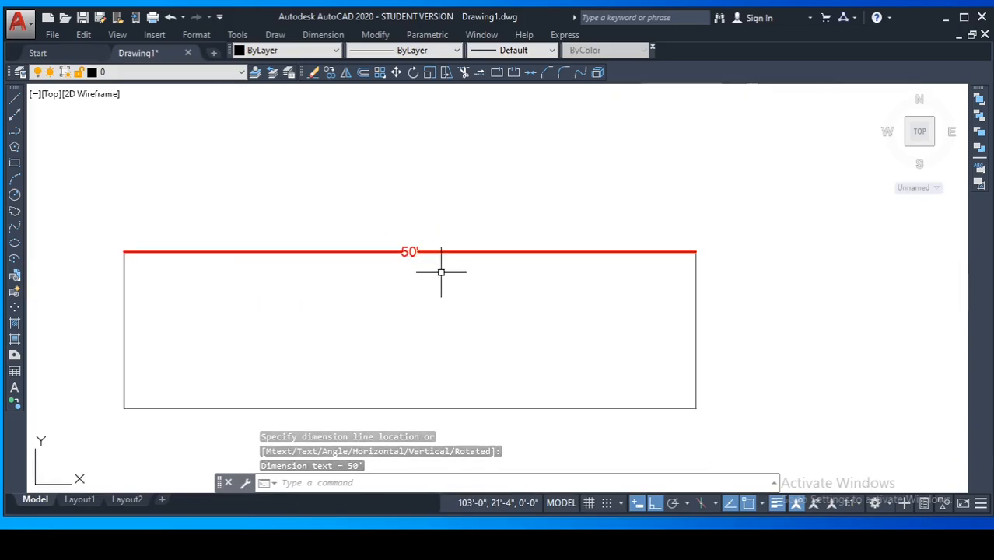
{"action": "scroll", "coordinate": [439, 303], "scroll_direction": "down", "scroll_amount": 4}
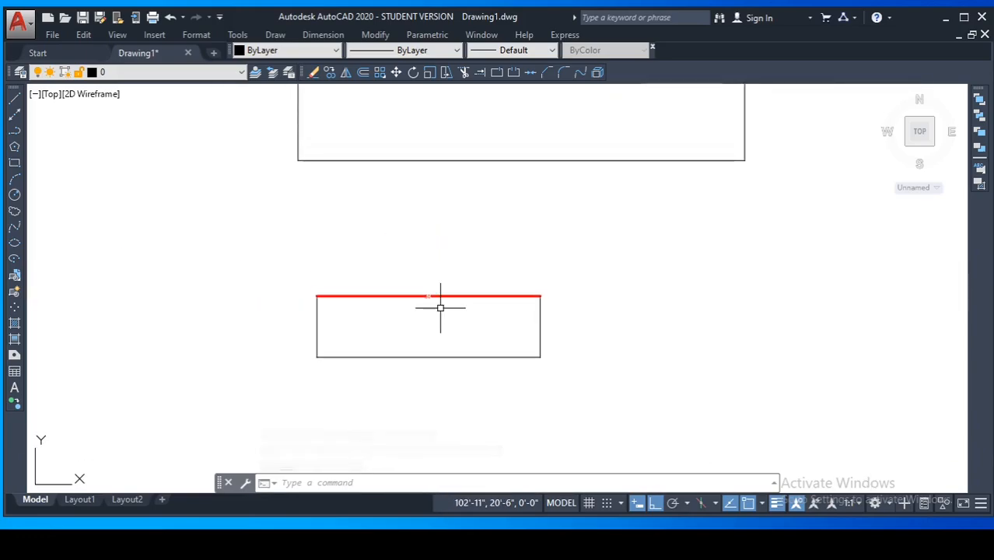
{"action": "key", "text": "Escape"}
{"action": "key", "text": "Escape"}
{"action": "key", "text": "Escape"}
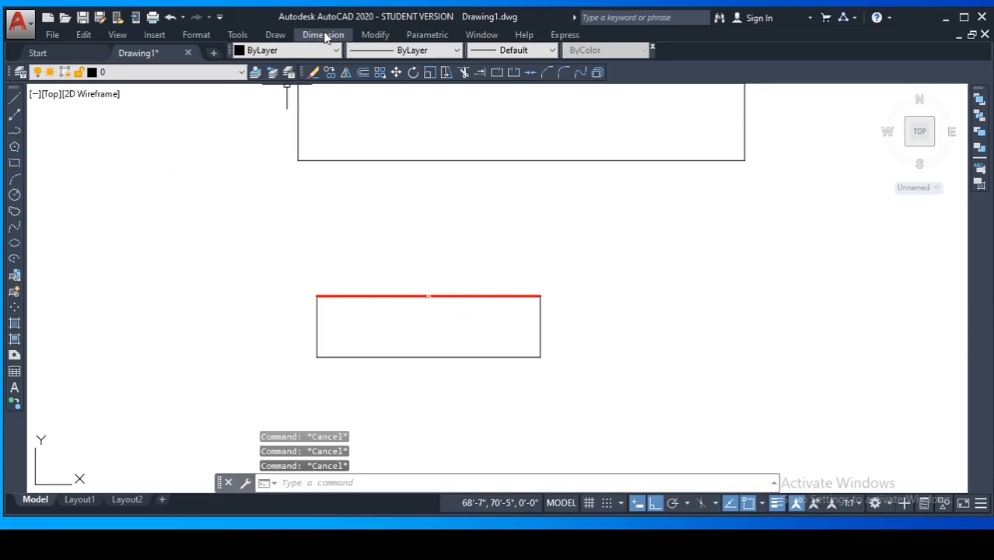
{"action": "left_click", "coordinate": [323, 35]}
{"action": "key", "text": "Escape"}
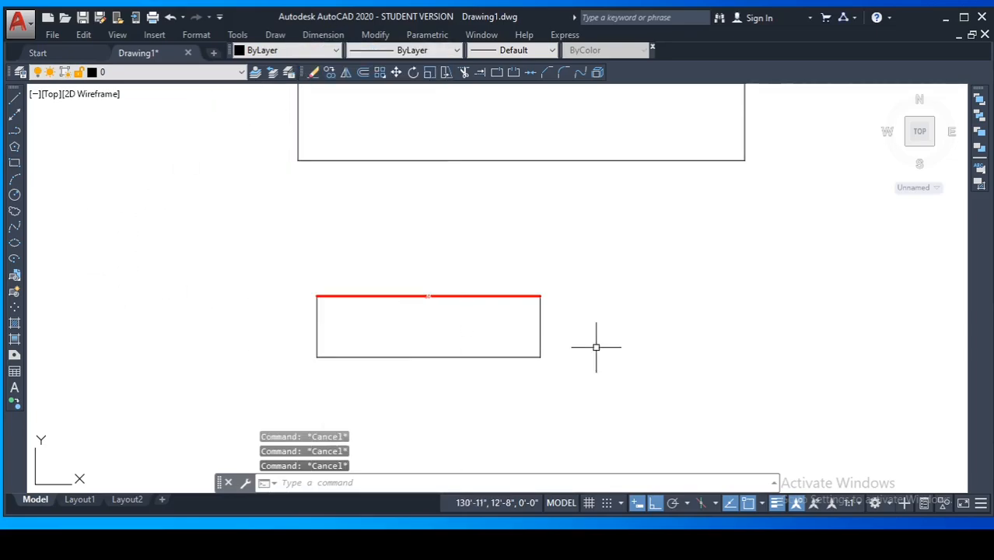
{"action": "scroll", "coordinate": [441, 305], "scroll_direction": "up", "scroll_amount": 5}
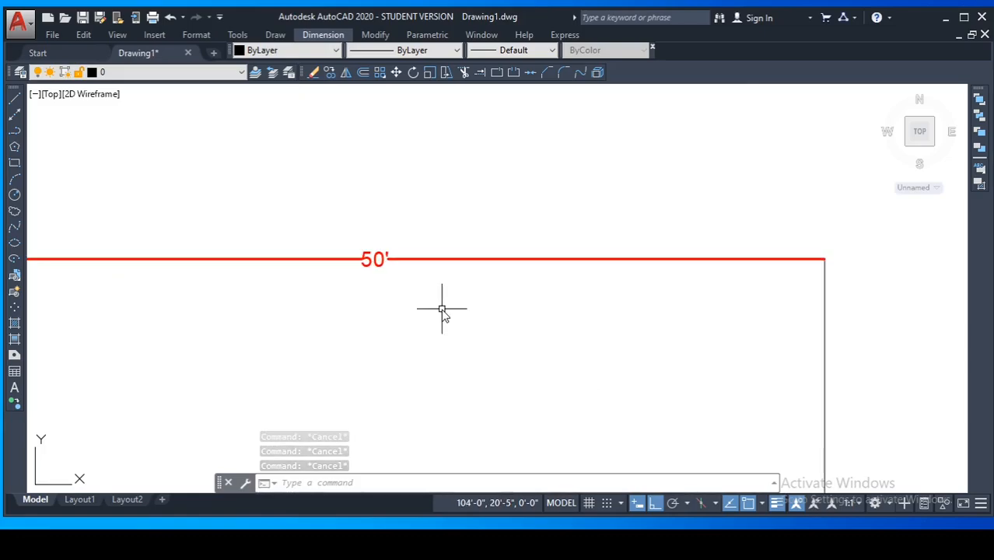
{"action": "scroll", "coordinate": [441, 324], "scroll_direction": "down", "scroll_amount": 5}
{"action": "key", "text": "Escape"}
{"action": "key", "text": "Escape"}
{"action": "key", "text": "Escape"}
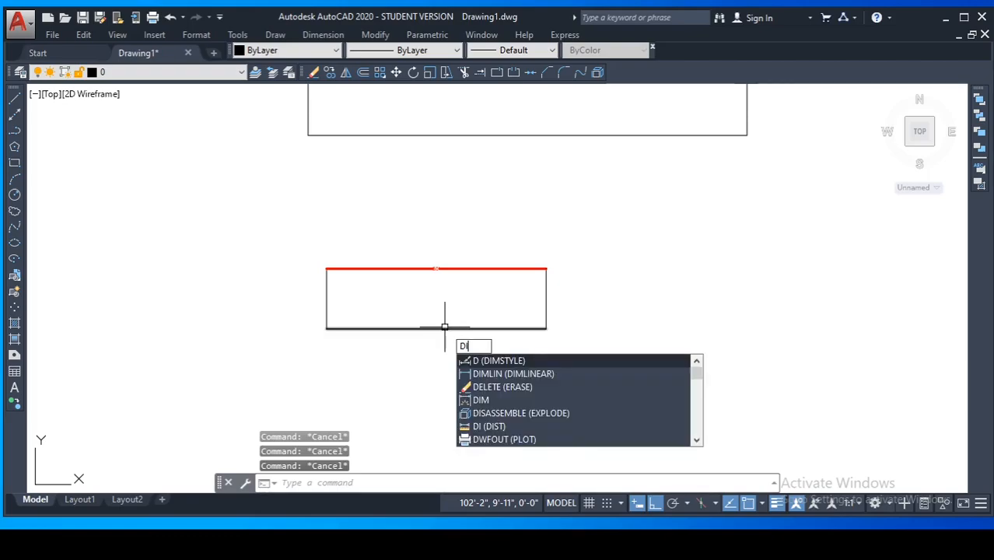
Add a second linear dimension between the endpoints of the 50' line, placed below the line
{"action": "type", "text": "li"}
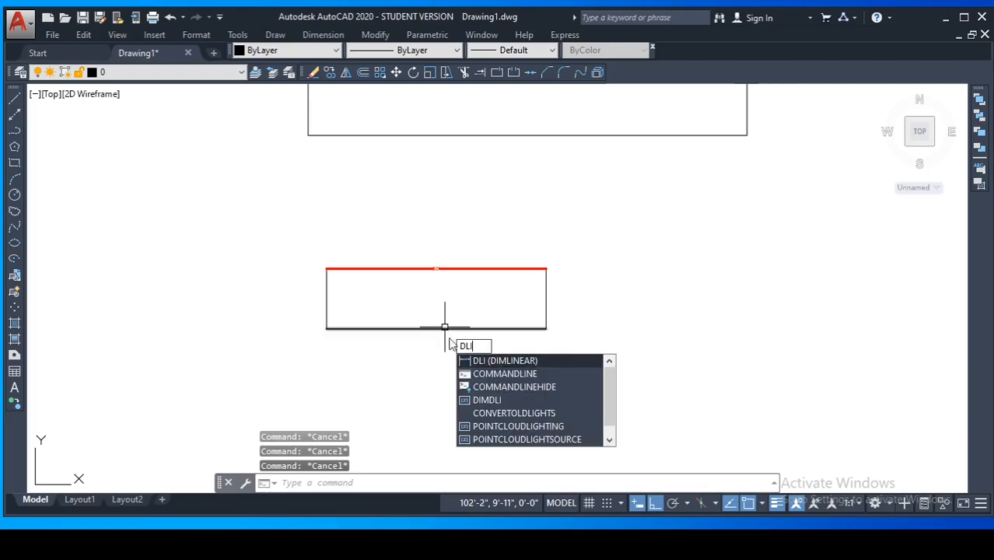
{"action": "left_click", "coordinate": [542, 363]}
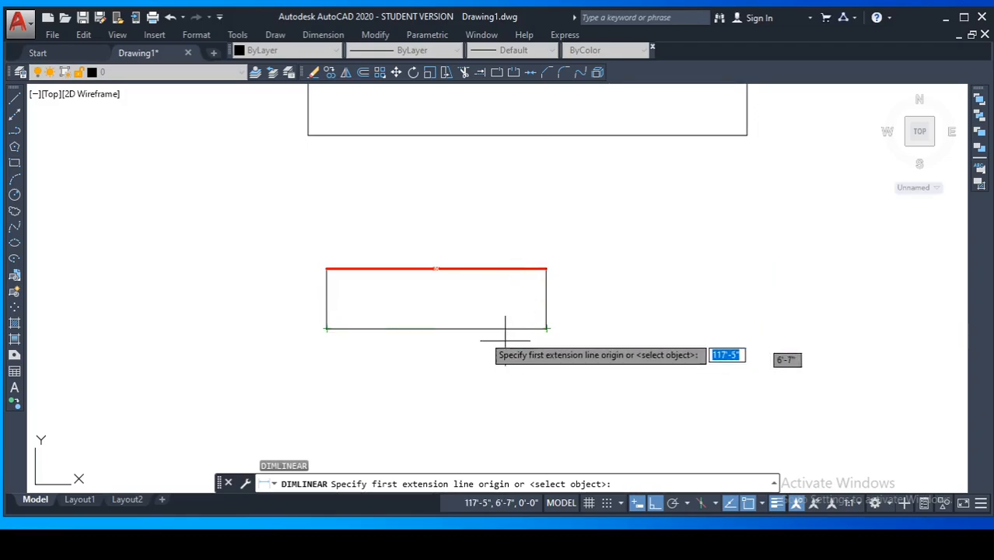
{"action": "left_click", "coordinate": [327, 328]}
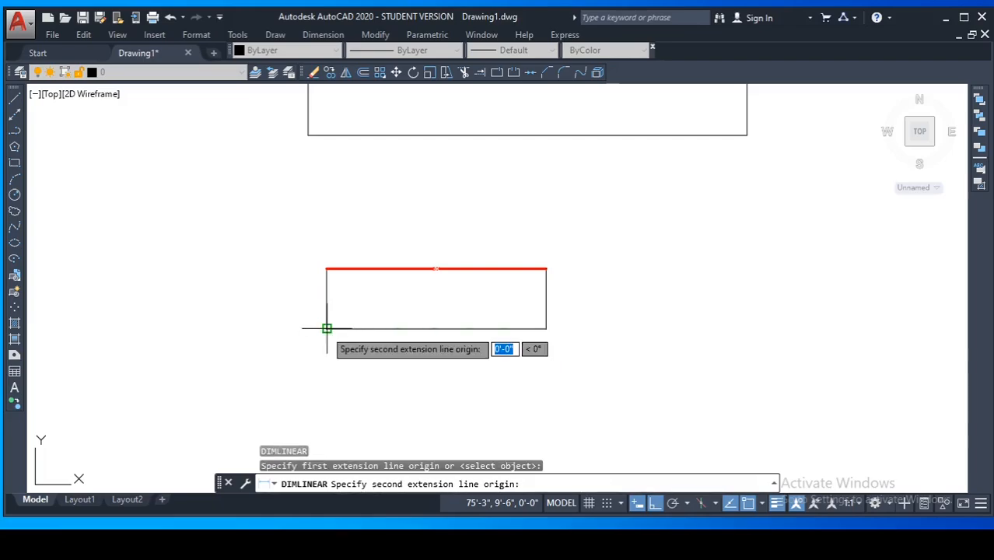
{"action": "left_click", "coordinate": [546, 328]}
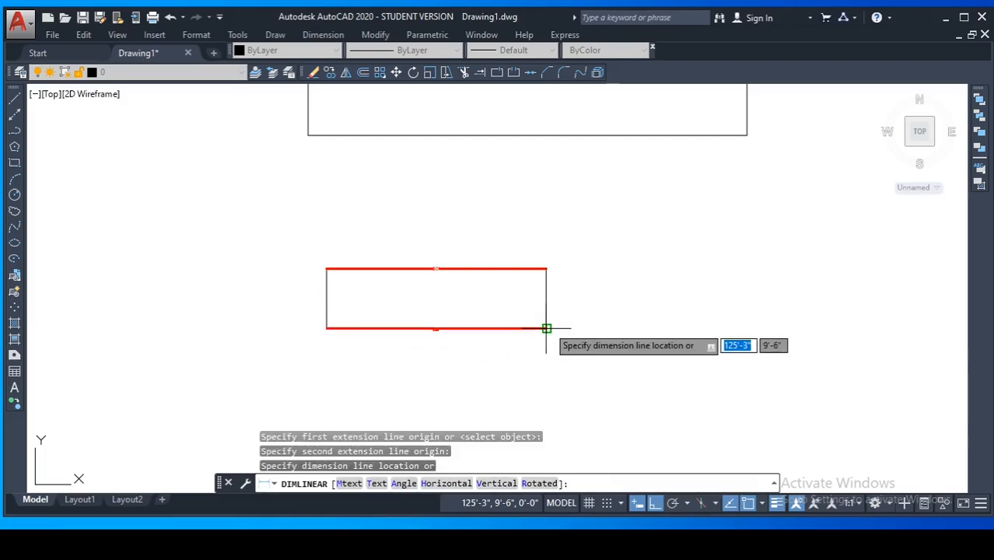
{"action": "left_click", "coordinate": [524, 381]}
Delete the linear dimension placed below the 50' line
{"action": "scroll", "coordinate": [515, 328], "scroll_direction": "up", "scroll_amount": 4}
{"action": "key", "text": "Escape"}
{"action": "key", "text": "Escape"}
{"action": "key", "text": "Escape"}
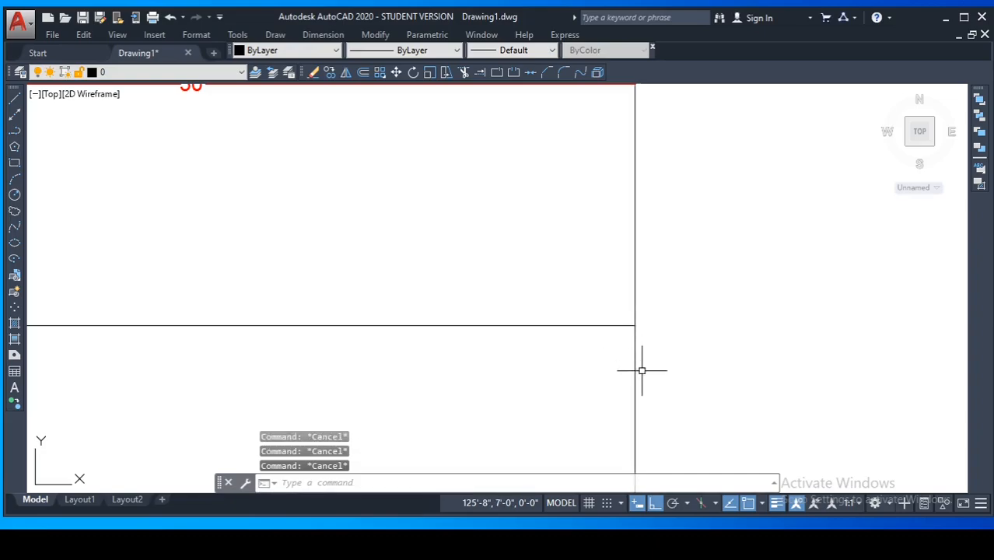
{"action": "left_click", "coordinate": [635, 379]}
{"action": "key", "text": "Delete"}
{"action": "scroll", "coordinate": [634, 378], "scroll_direction": "down", "scroll_amount": 4}
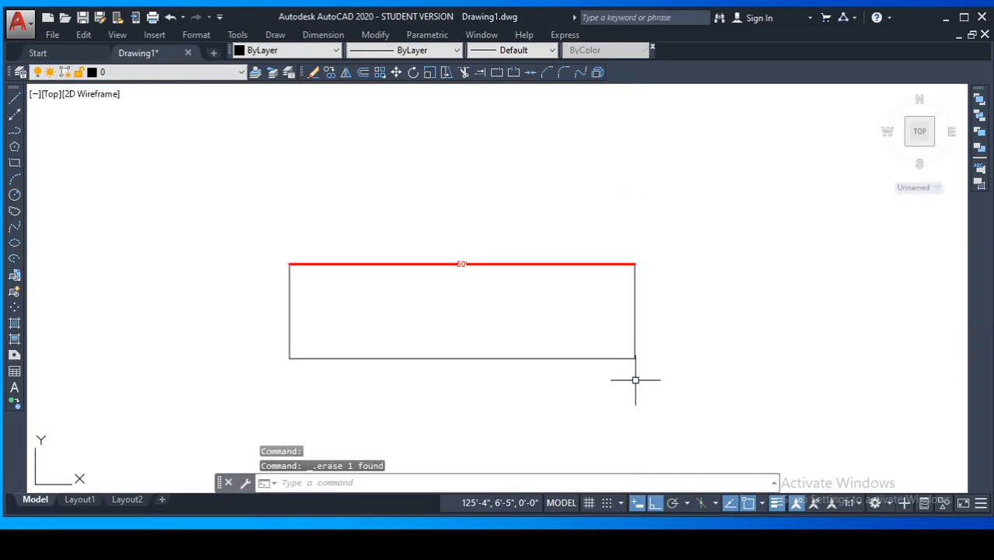
Add a vertical linear dimension from the 50' line's right endpoint up to its dimension line, placed about 12' to the right
{"action": "middle_click_drag", "start_coordinate": [635, 379], "coordinate": [593, 364]}
{"action": "key", "text": "Escape"}
{"action": "key", "text": "Escape"}
{"action": "key", "text": "Escape"}
{"action": "type", "text": "d"}
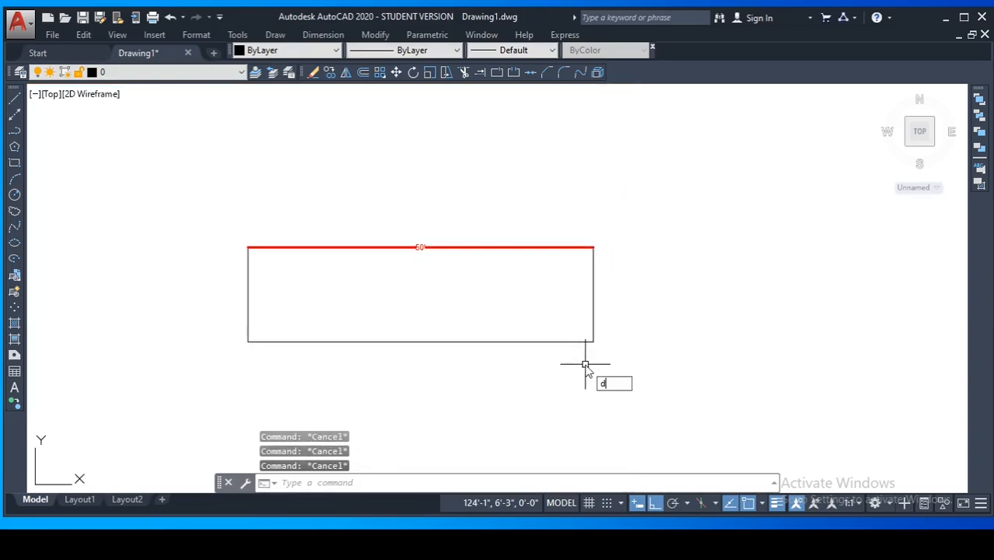
{"action": "type", "text": "li"}
{"action": "key", "text": "Return"}
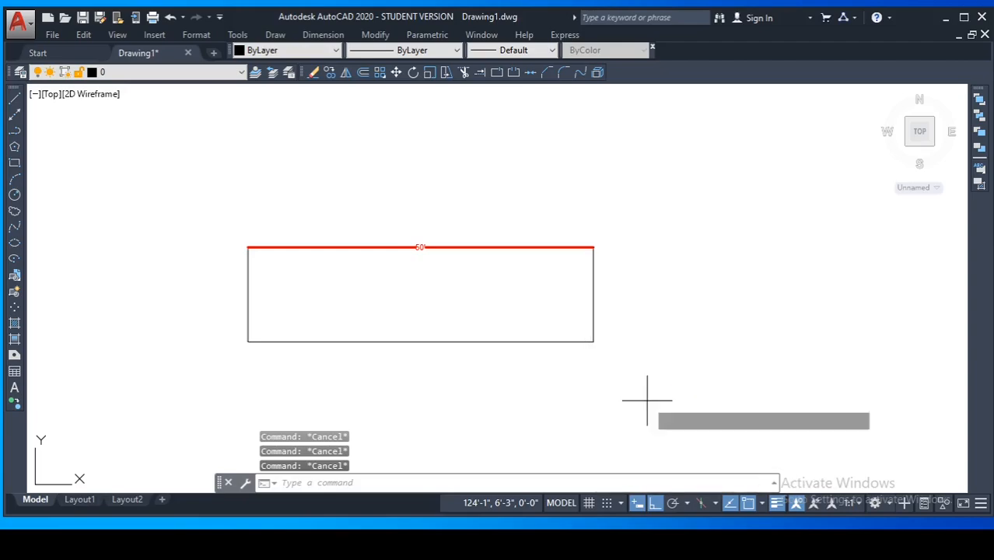
{"action": "left_click", "coordinate": [593, 342]}
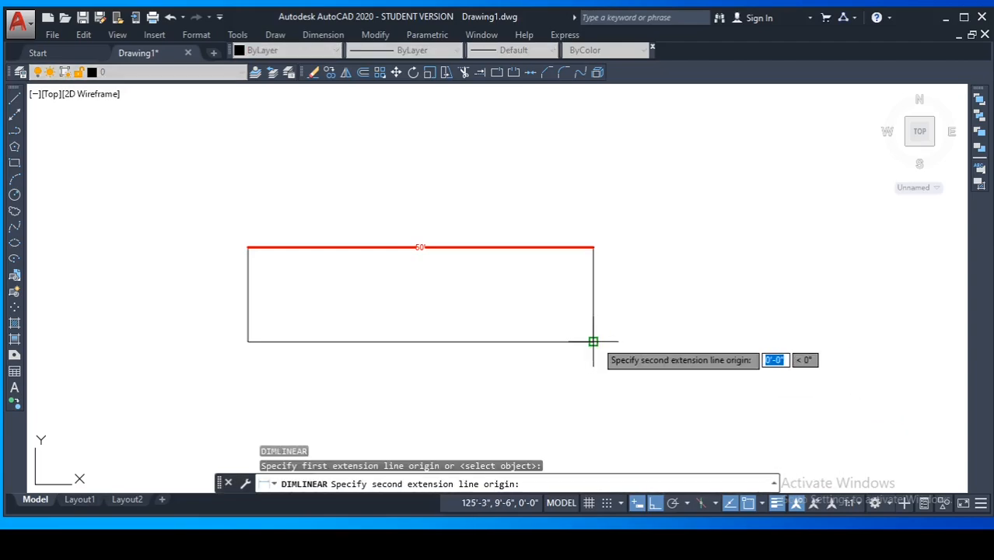
{"action": "left_click", "coordinate": [593, 248]}
{"action": "left_click", "coordinate": [678, 317]}
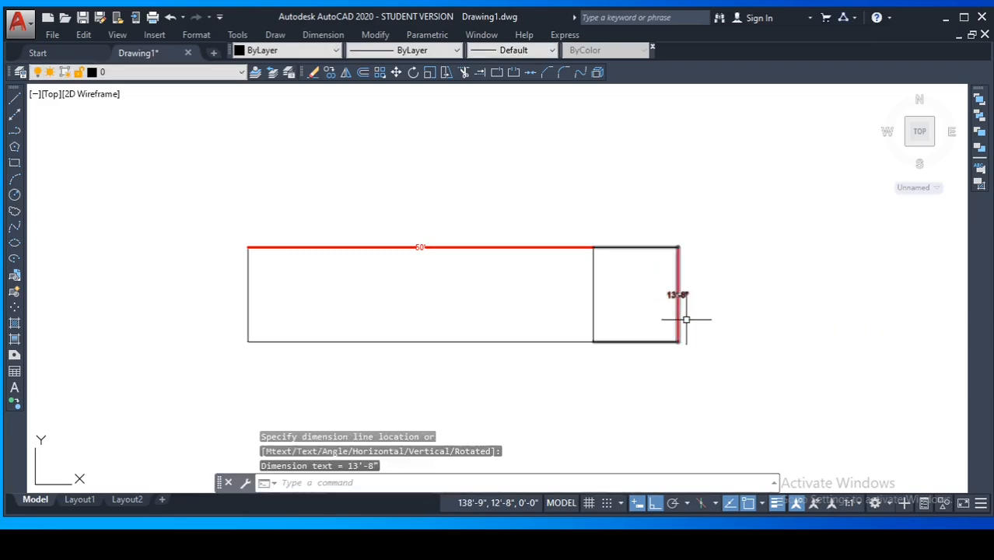
Examine the vertical dimension's text and lines beside the 50' dimension, up close and from farther out
{"action": "scroll", "coordinate": [686, 319], "scroll_direction": "up", "scroll_amount": 5}
{"action": "scroll", "coordinate": [670, 341], "scroll_direction": "down", "scroll_amount": 5}
{"action": "scroll", "coordinate": [694, 355], "scroll_direction": "up", "scroll_amount": 2}
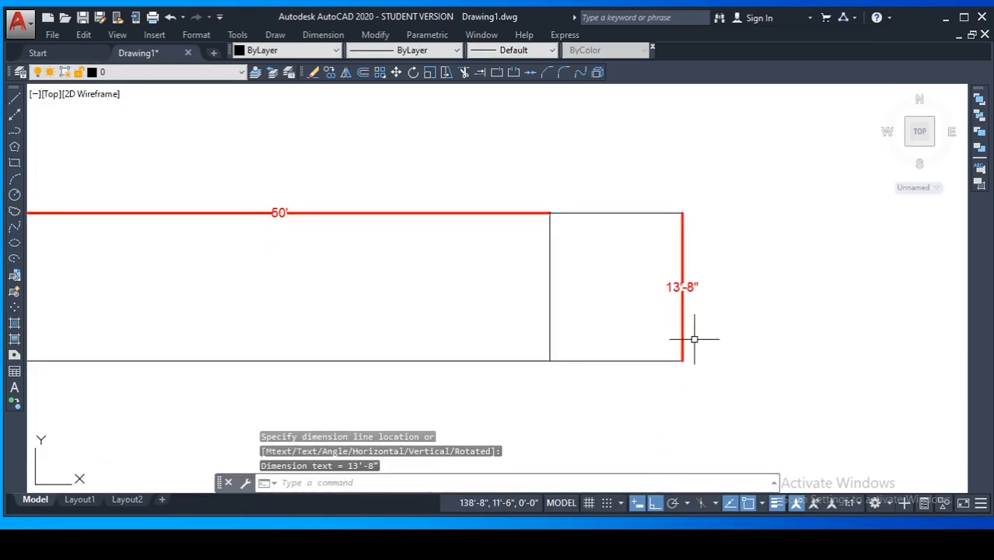
{"action": "scroll", "coordinate": [694, 339], "scroll_direction": "up", "scroll_amount": 2}
{"action": "key", "text": "Escape"}
{"action": "key", "text": "Escape"}
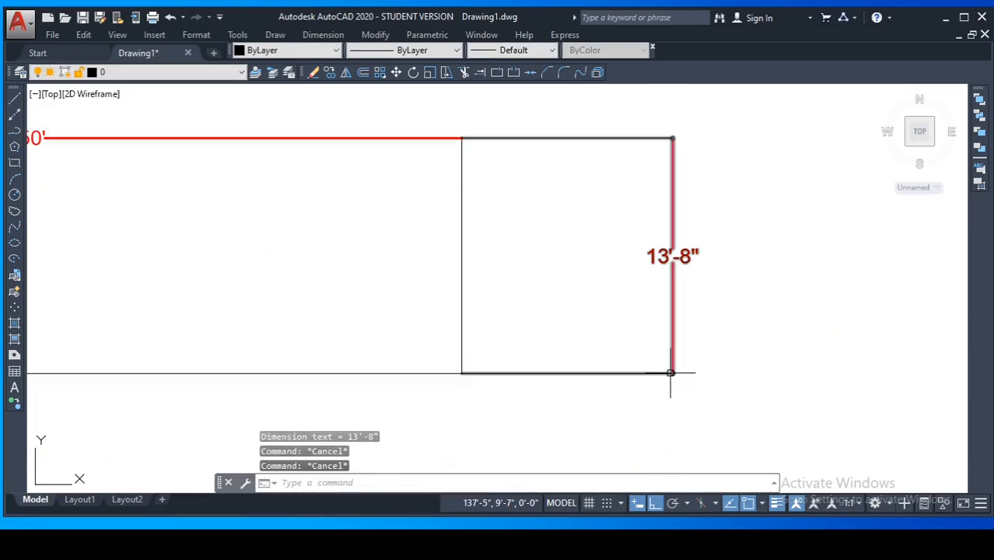
{"action": "left_click", "coordinate": [672, 373]}
{"action": "scroll", "coordinate": [706, 378], "scroll_direction": "down", "scroll_amount": 5}
{"action": "middle_click_drag", "start_coordinate": [706, 378], "coordinate": [720, 370]}
{"action": "key", "text": "Escape"}
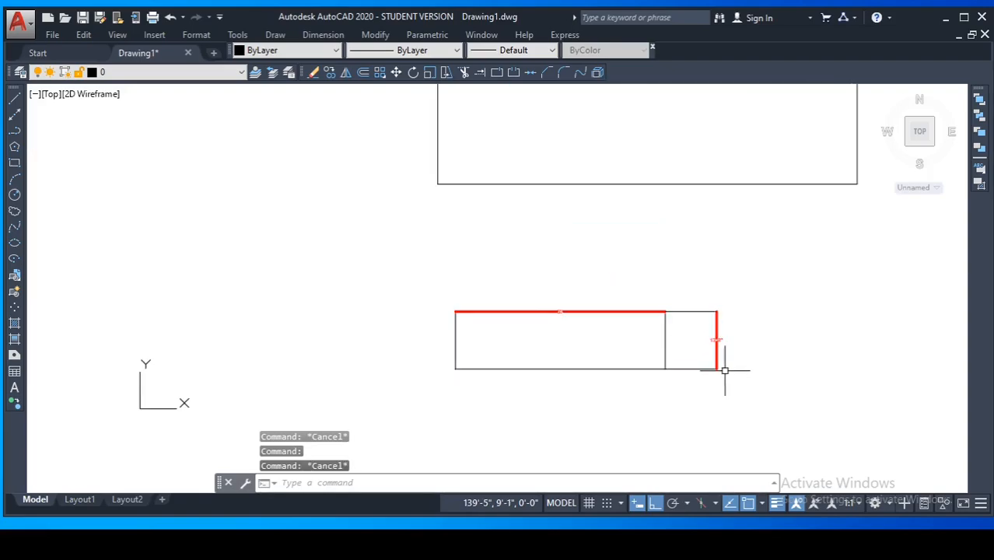